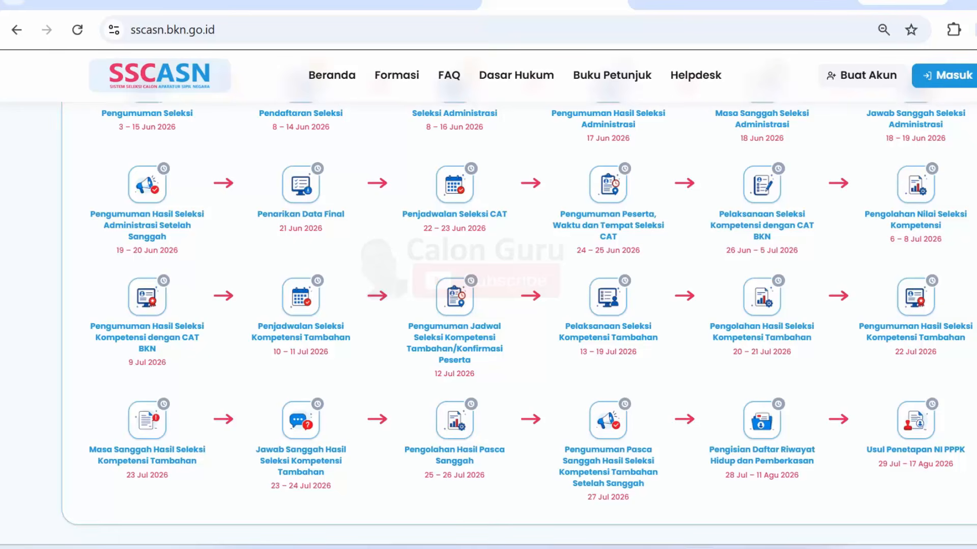
# Step: Point out the Pendaftaran Seleksi stage, then switch to the daftar-sscasn.bkn.go.id/seleksi tab listing Seleksi CASN Sekolah Rakyat 2026
pyautogui.scroll(2, 489, 306)
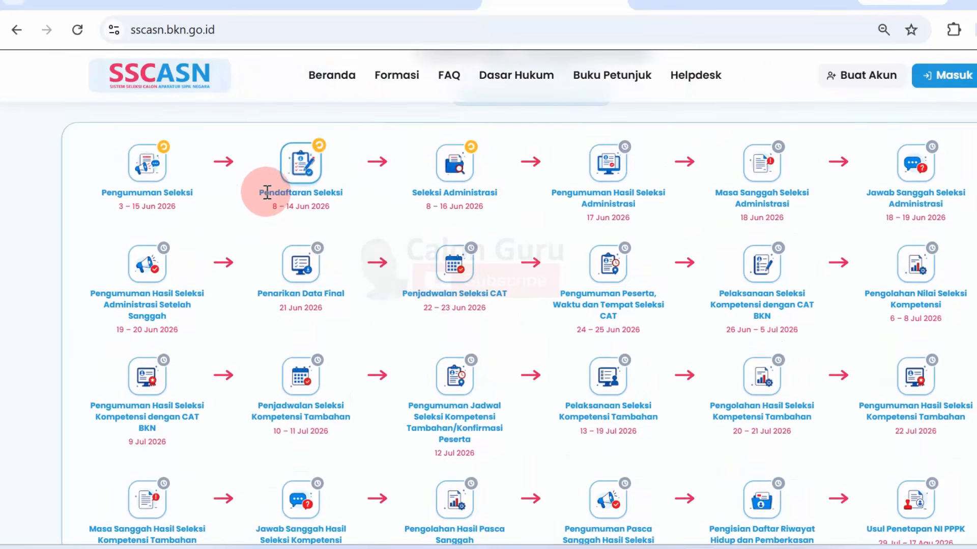
pyautogui.moveTo(265, 194); pyautogui.dragTo(353, 189)
pyautogui.click(860, 79)
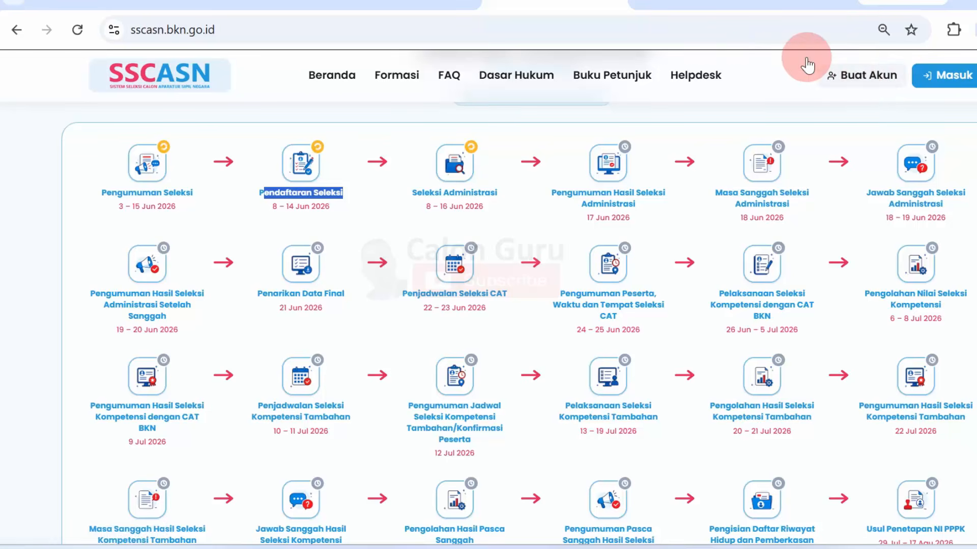
pyautogui.click(618, 3)
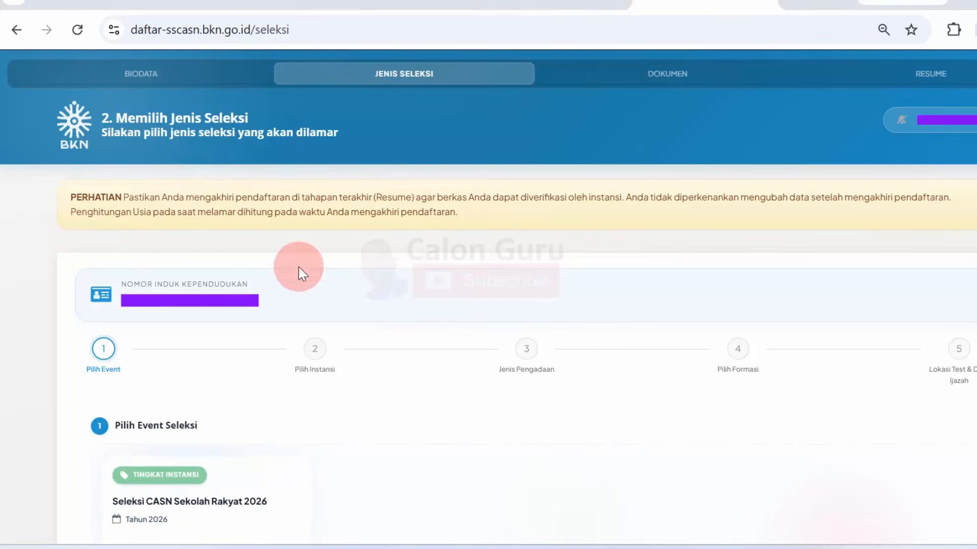
# Step: Back on SSCASN, choose the suggested Kab/Kota where the ID card was issued
pyautogui.click(612, 3)
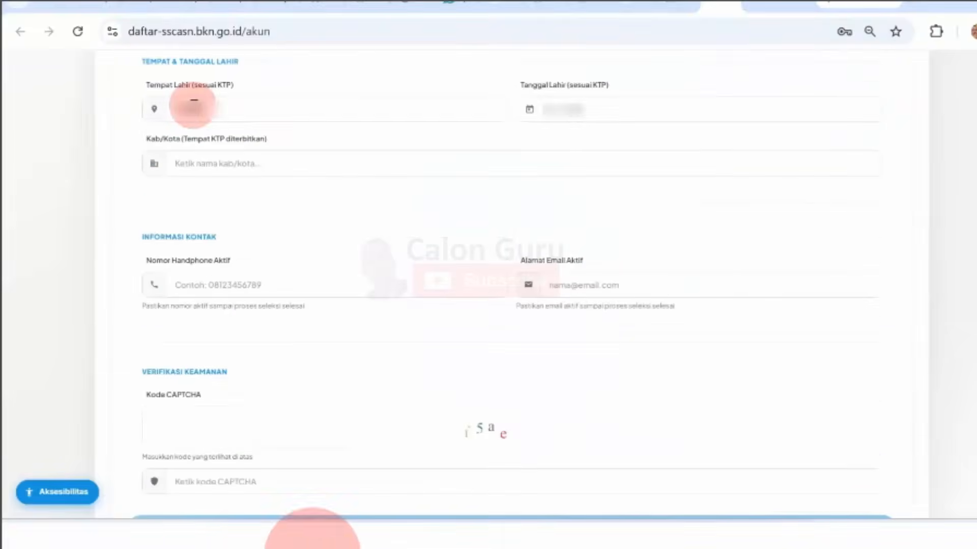
pyautogui.click(247, 166)
pyautogui.click(203, 196)
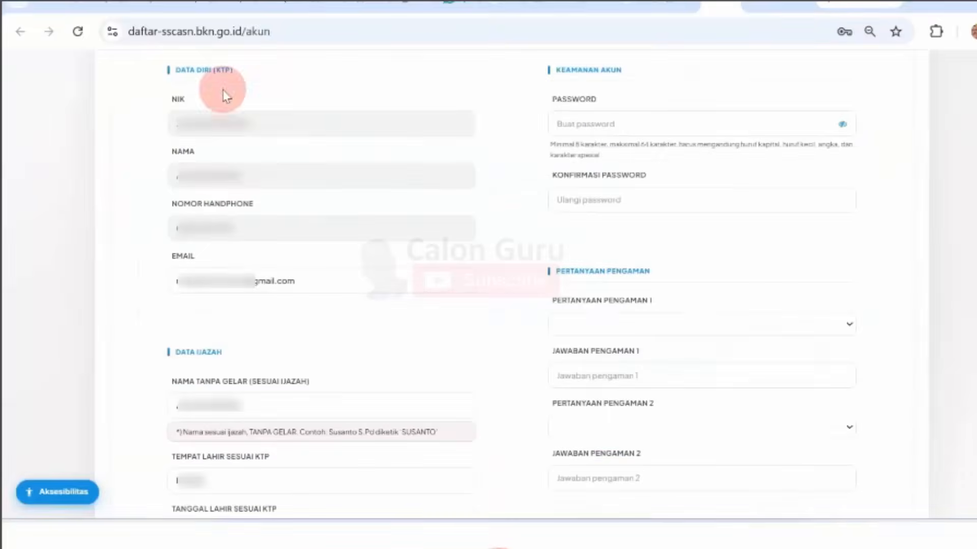
pyautogui.scroll(-5, 203, 168)
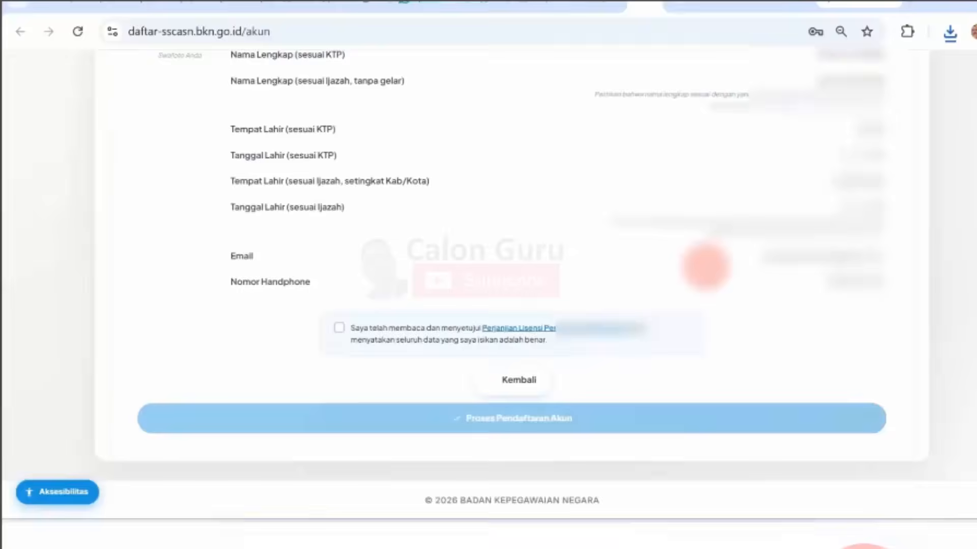
pyautogui.scroll(8, 705, 267)
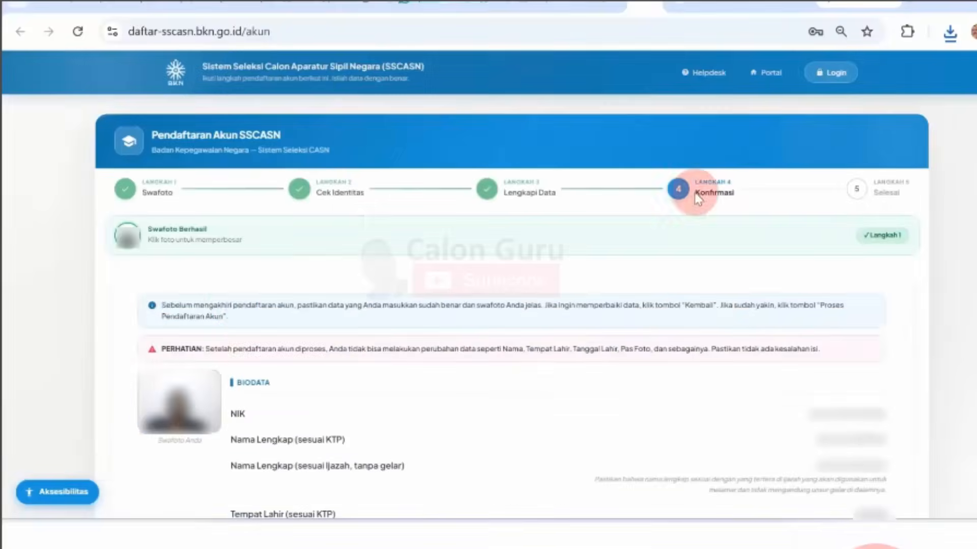
# Step: Accept the licence terms and data declaration, then submit and confirm the account registration
pyautogui.moveTo(164, 306); pyautogui.dragTo(788, 303)
pyautogui.moveTo(207, 349); pyautogui.dragTo(748, 344)
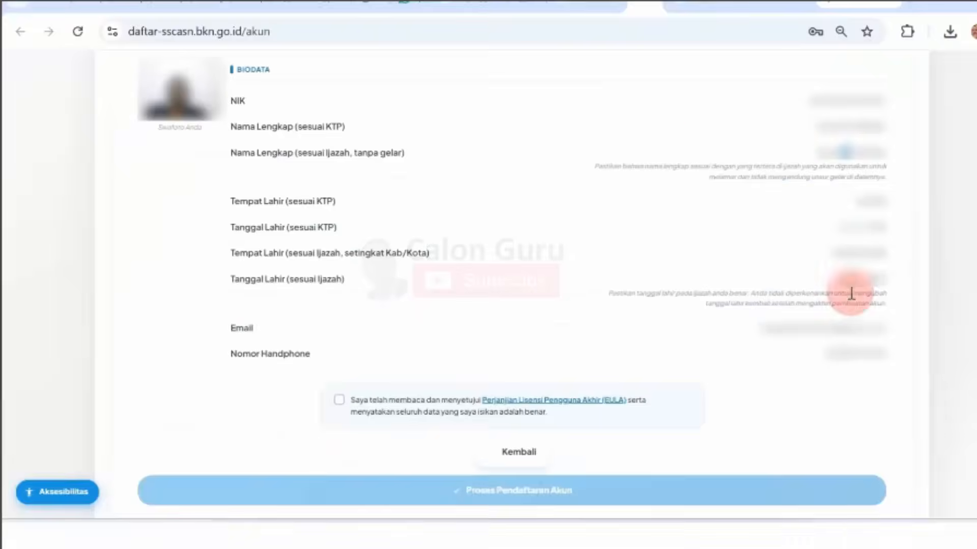
pyautogui.click(337, 399)
pyautogui.click(510, 489)
pyautogui.click(654, 168)
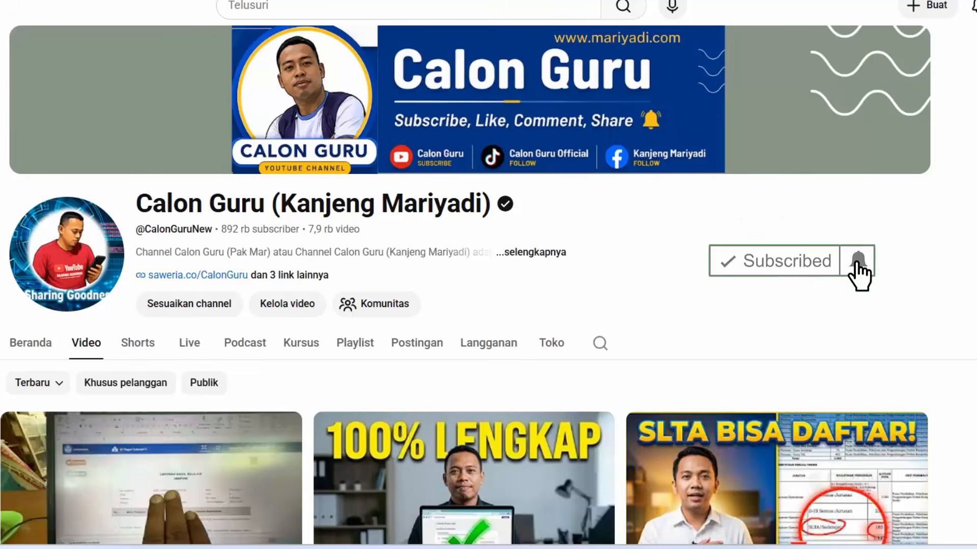
# Step: Scroll down through the Calon Guru channel's latest videos and back up
pyautogui.scroll(-6, 488, 285)
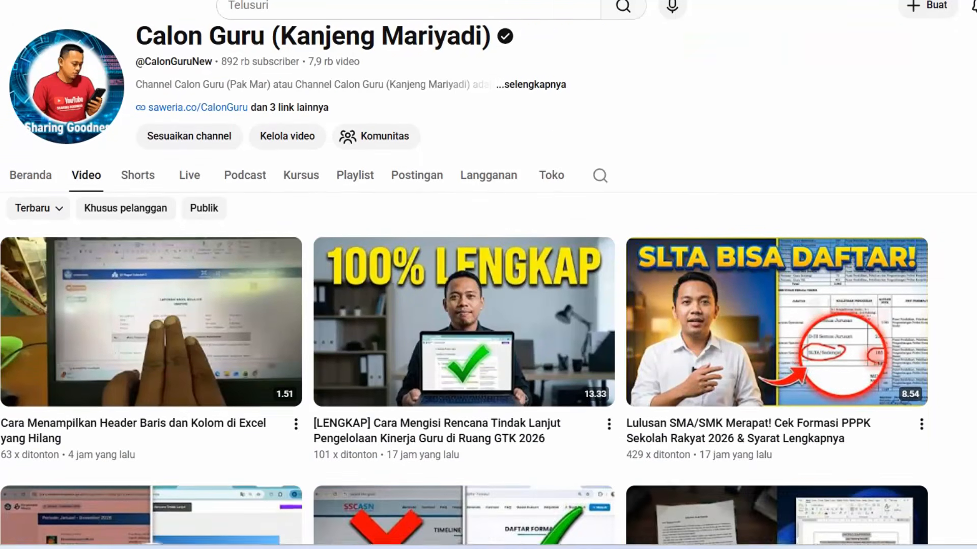
pyautogui.scroll(-3, 489, 285)
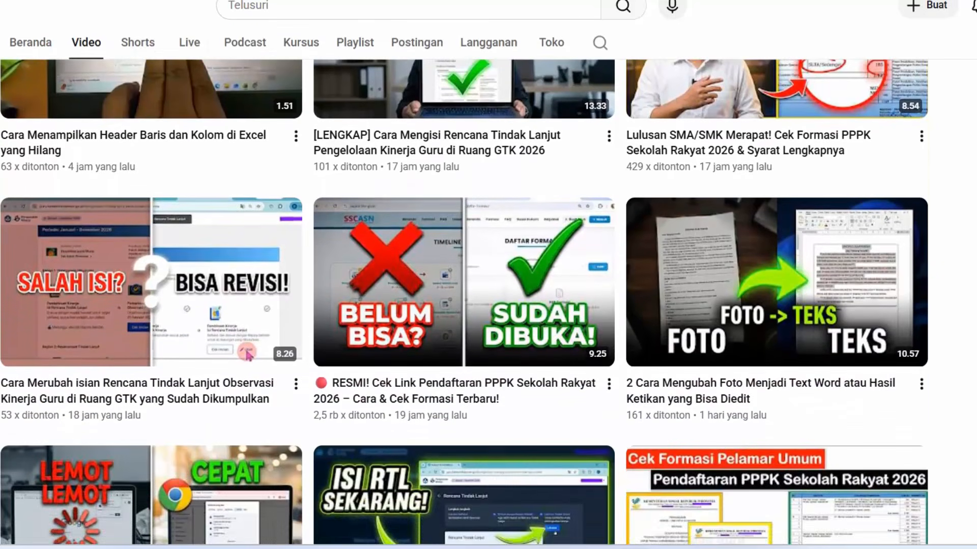
pyautogui.scroll(8, 489, 285)
pyautogui.scroll(3, 488, 284)
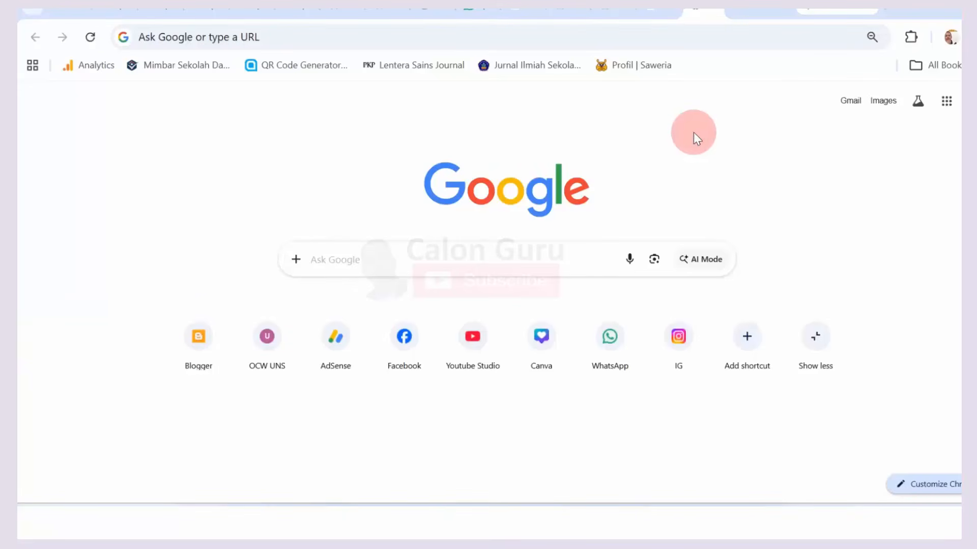
# Step: Load sscasn.bkn.go.id from the address-bar autocomplete and choose Buat Akun
pyautogui.click(303, 41)
pyautogui.write('sscasn.bkn.go.id')
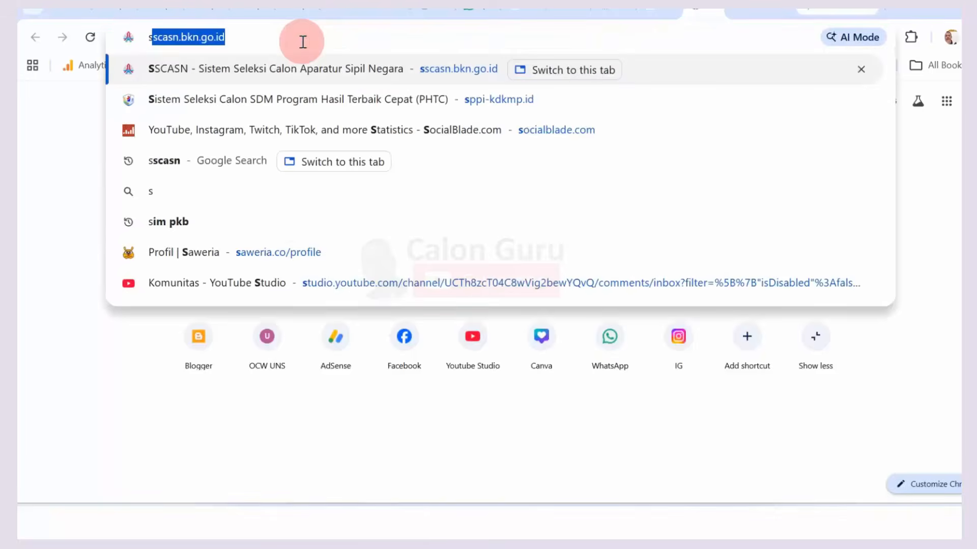
pyautogui.press('Right')
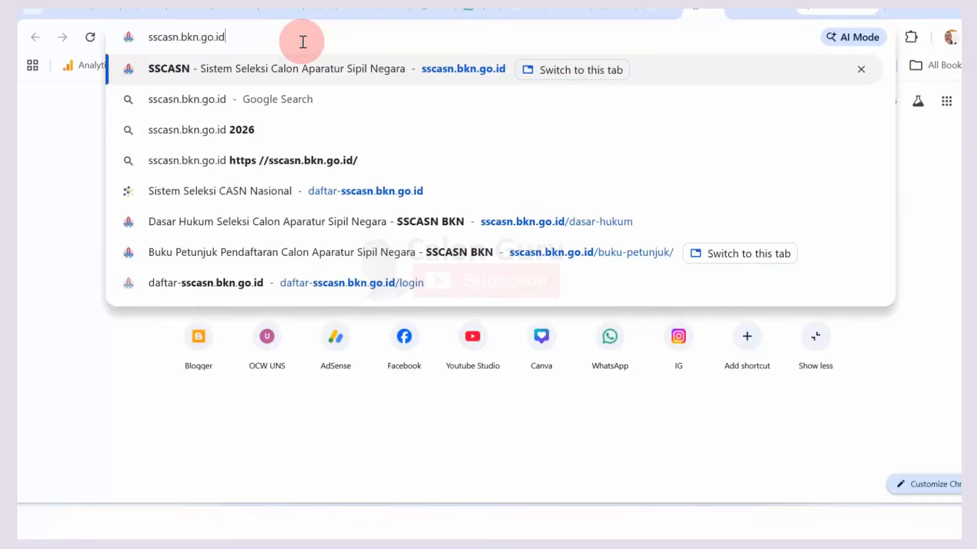
pyautogui.press('Return')
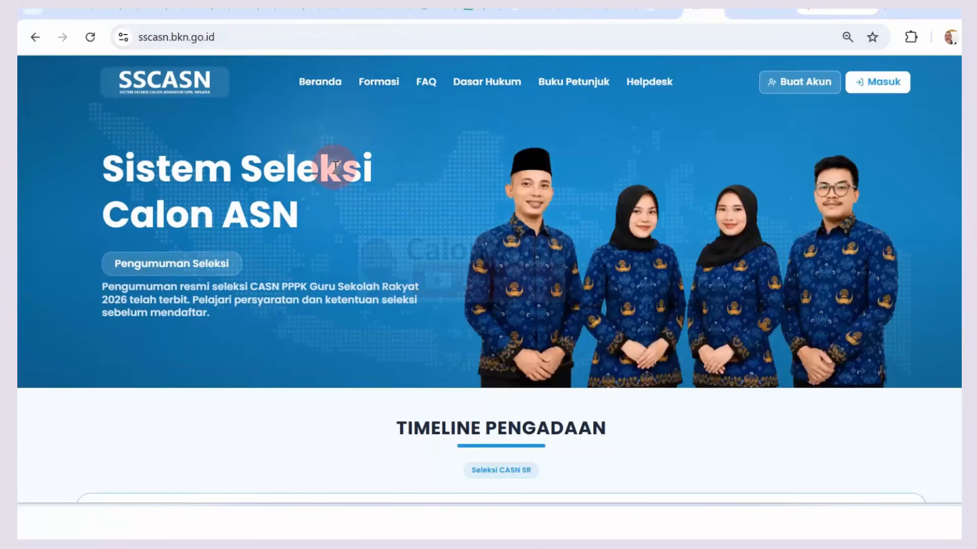
pyautogui.click(788, 88)
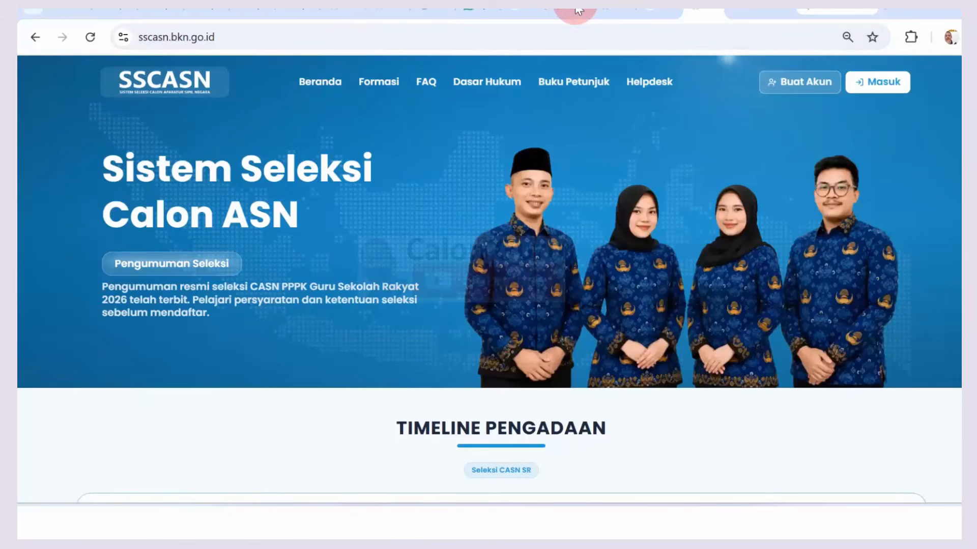
pyautogui.click(792, 84)
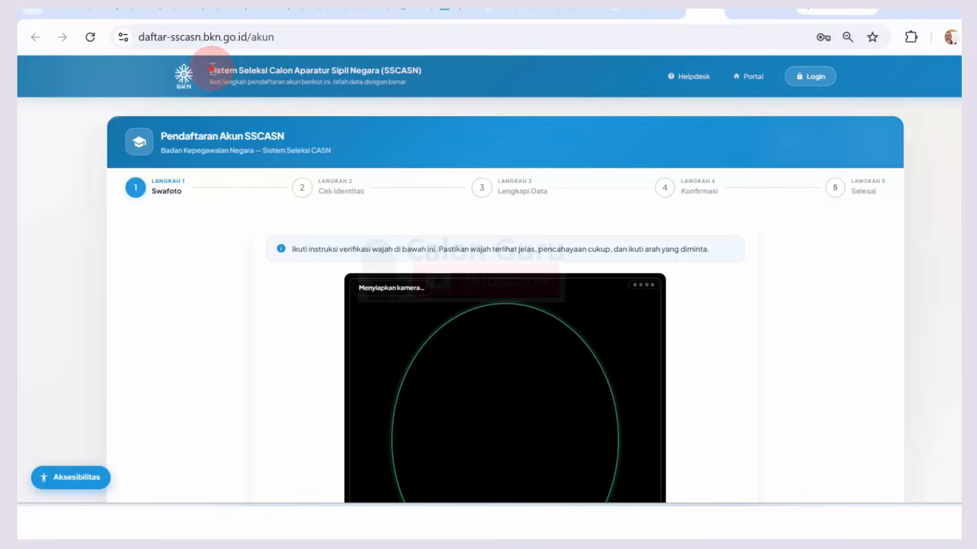
# Step: Highlight the registration page title and its instruction line, clearing each highlight afterwards
pyautogui.moveTo(211, 69); pyautogui.dragTo(378, 68)
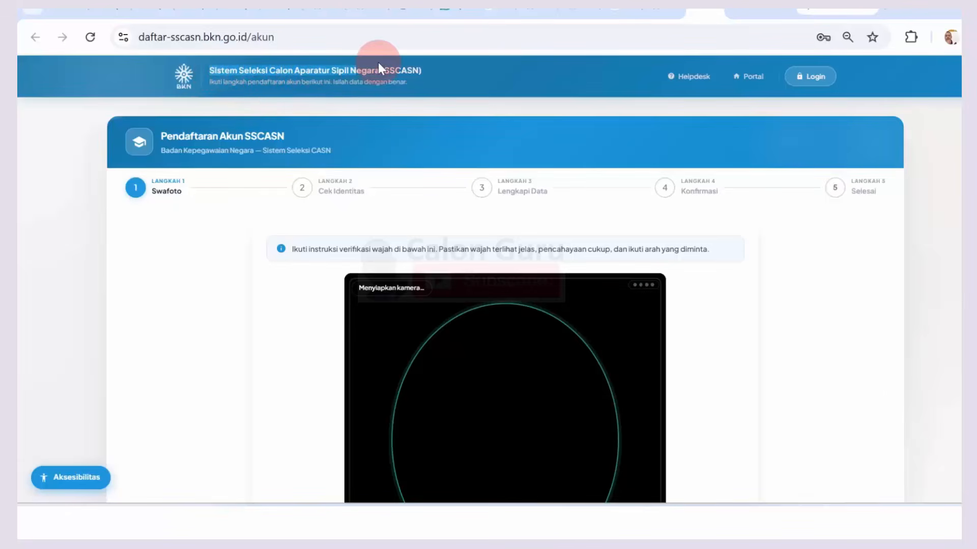
pyautogui.click(418, 66)
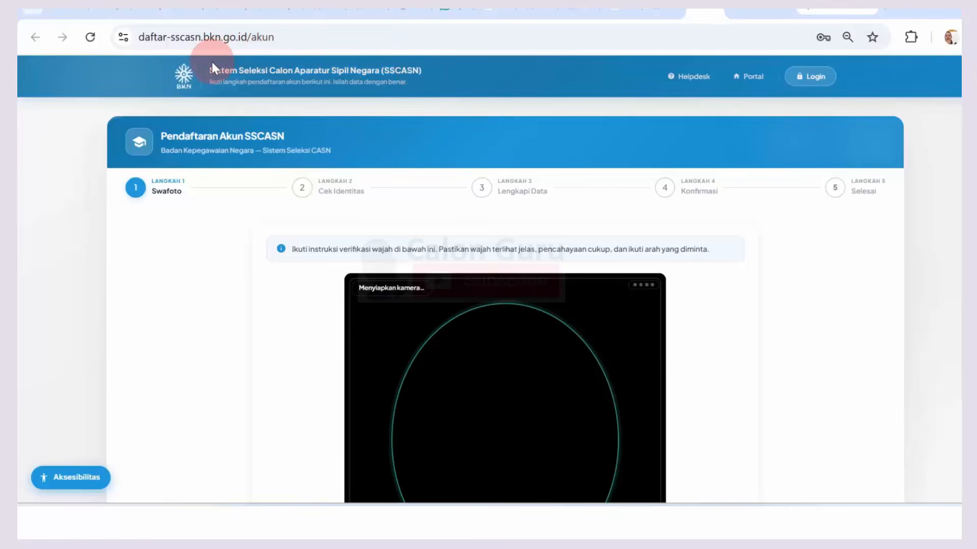
pyautogui.moveTo(210, 69); pyautogui.dragTo(395, 70)
pyautogui.click(403, 69)
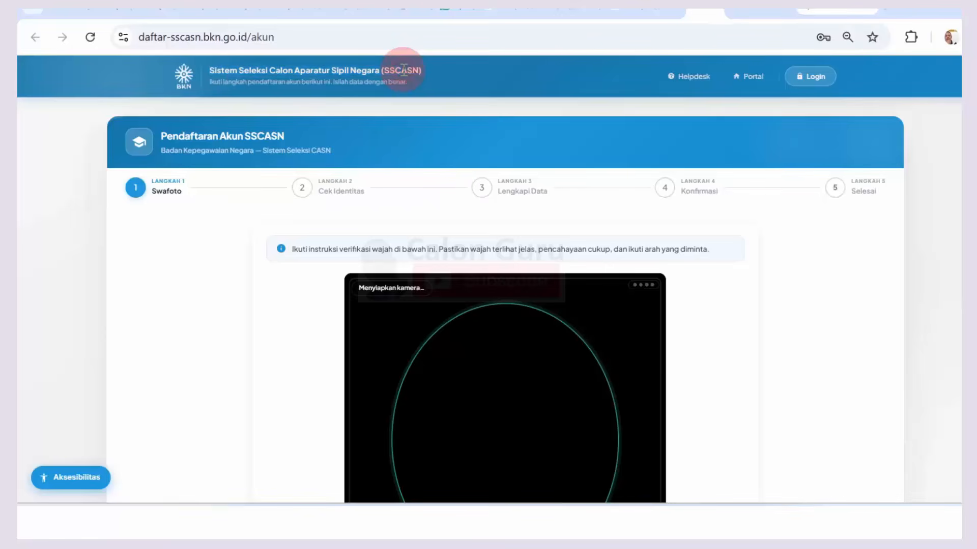
pyautogui.moveTo(222, 83); pyautogui.dragTo(383, 82)
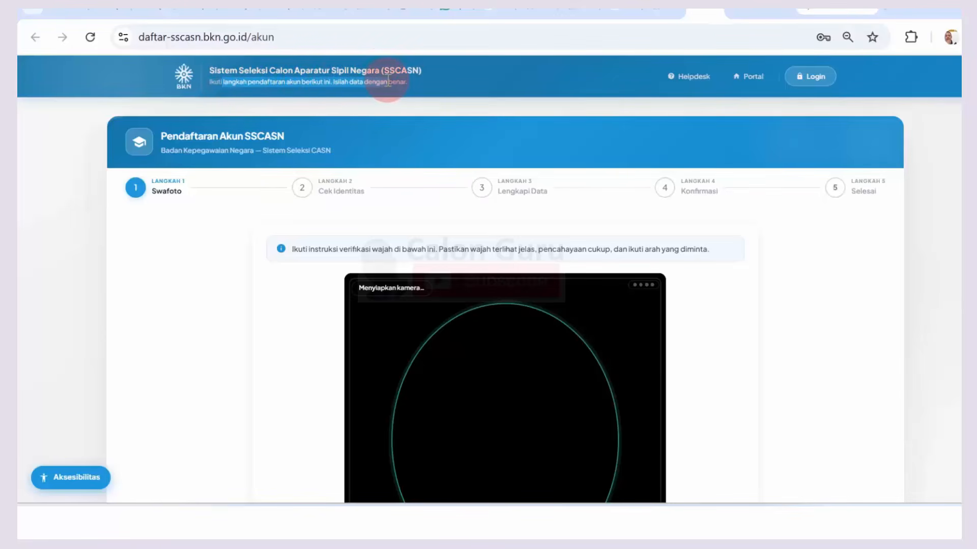
pyautogui.click(388, 81)
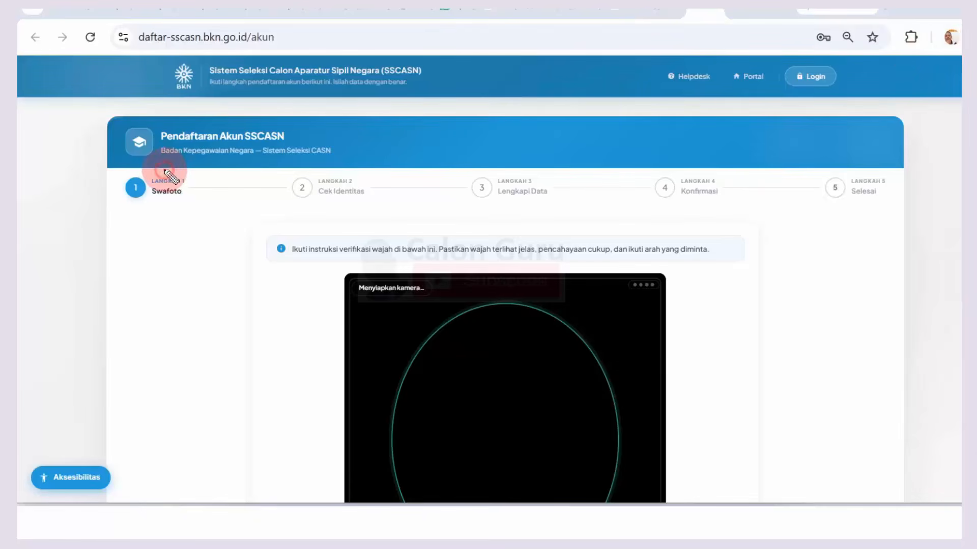
# Step: Circle the five steps Swafoto through Selesai, arrow Swafoto, then clear the annotations
pyautogui.moveTo(165, 171)
pyautogui.mouseDown()
pyautogui.moveTo(120, 181)
pyautogui.moveTo(157, 207)
pyautogui.moveTo(197, 189)
pyautogui.moveTo(183, 170)
pyautogui.mouseUp()
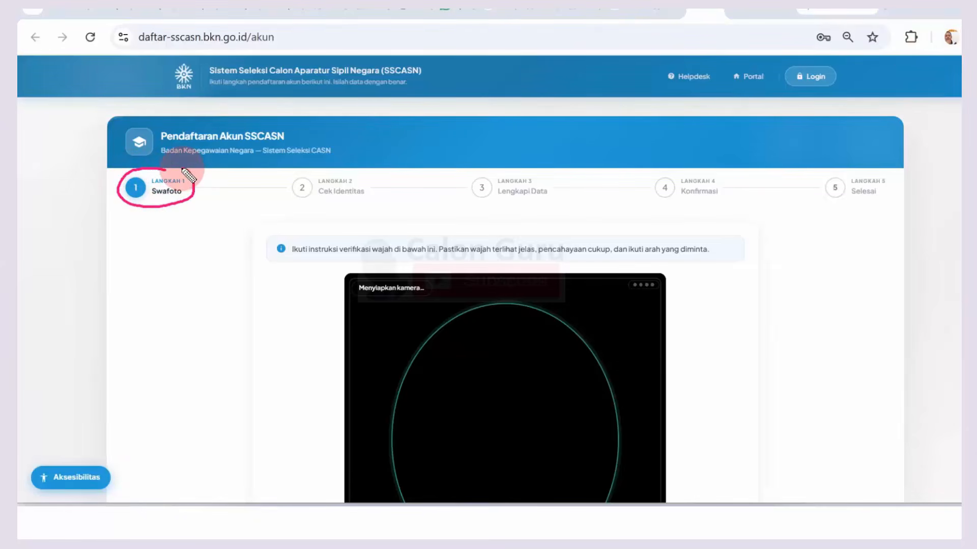
pyautogui.moveTo(339, 170)
pyautogui.mouseDown()
pyautogui.moveTo(293, 198)
pyautogui.moveTo(360, 207)
pyautogui.moveTo(352, 168)
pyautogui.mouseUp()
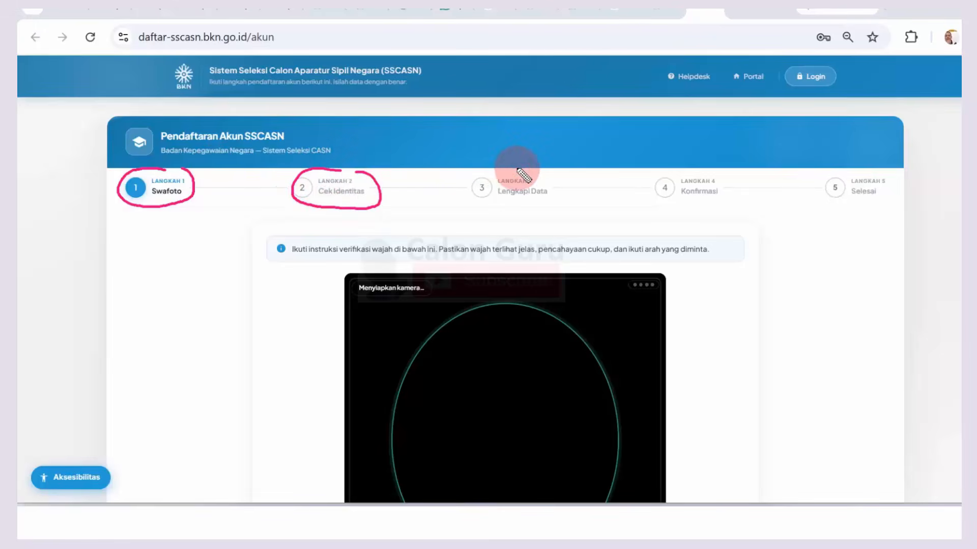
pyautogui.moveTo(518, 168)
pyautogui.mouseDown()
pyautogui.moveTo(462, 192)
pyautogui.moveTo(545, 203)
pyautogui.moveTo(529, 168)
pyautogui.mouseUp()
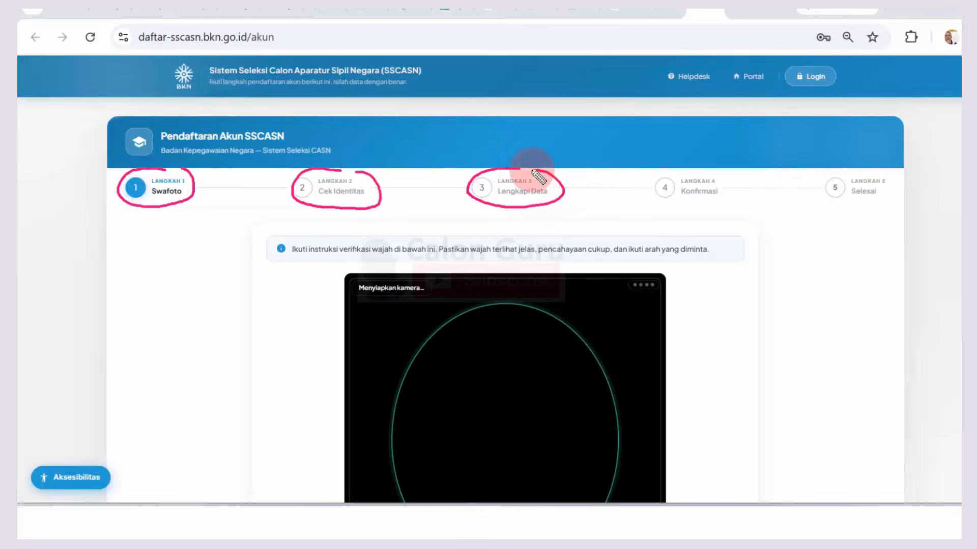
pyautogui.moveTo(687, 170)
pyautogui.mouseDown()
pyautogui.moveTo(691, 207)
pyautogui.moveTo(709, 163)
pyautogui.mouseUp()
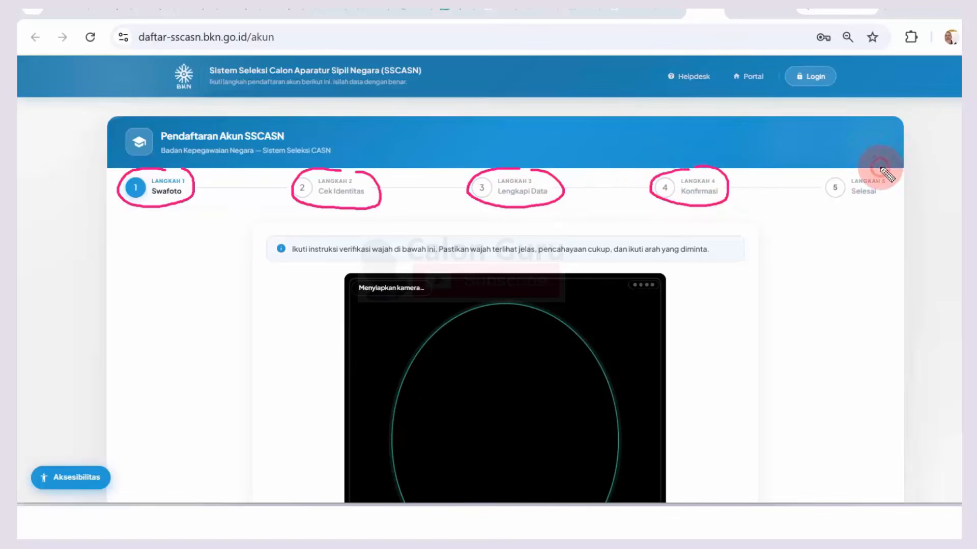
pyautogui.moveTo(882, 169)
pyautogui.mouseDown()
pyautogui.moveTo(824, 192)
pyautogui.moveTo(885, 196)
pyautogui.moveTo(896, 178)
pyautogui.mouseUp()
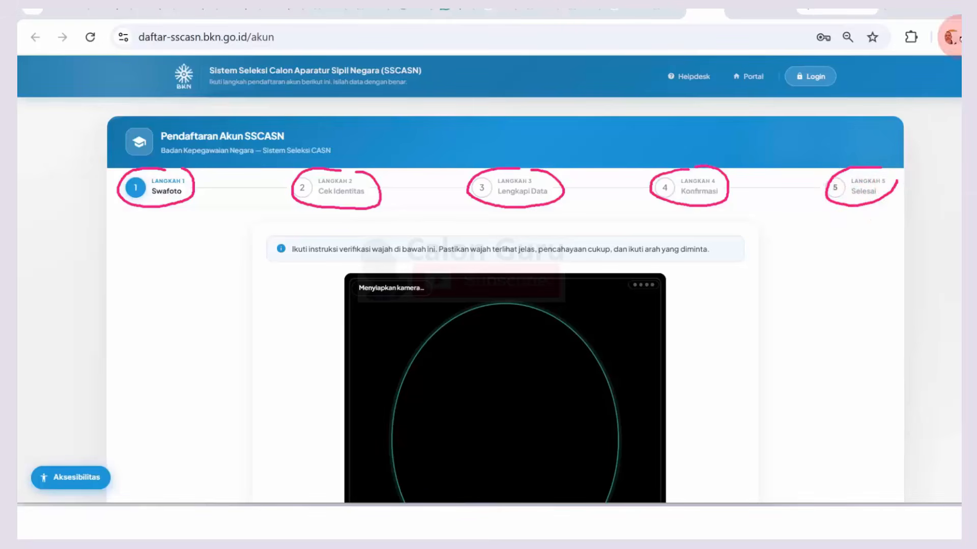
pyautogui.moveTo(152, 249)
pyautogui.mouseDown()
pyautogui.moveTo(159, 212)
pyautogui.moveTo(166, 220)
pyautogui.mouseUp()
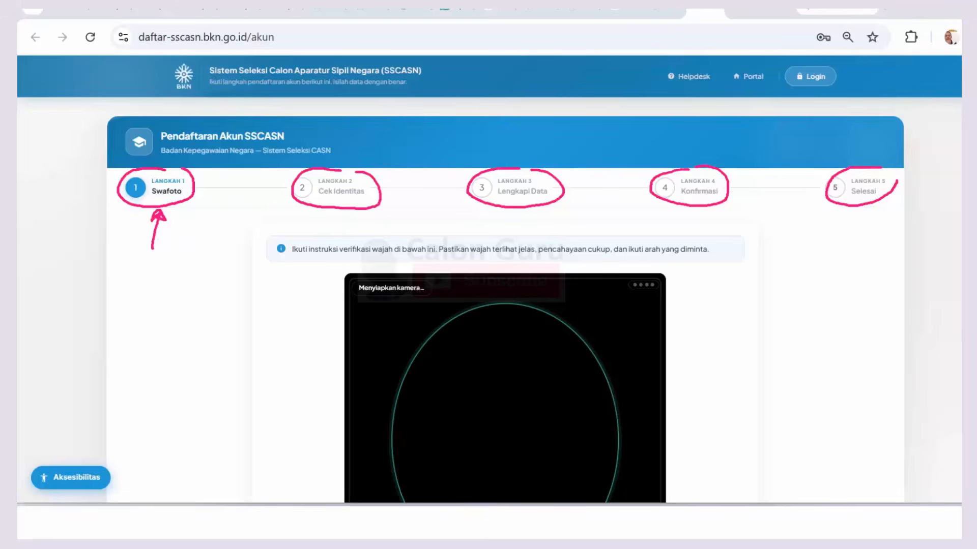
pyautogui.press('Escape')
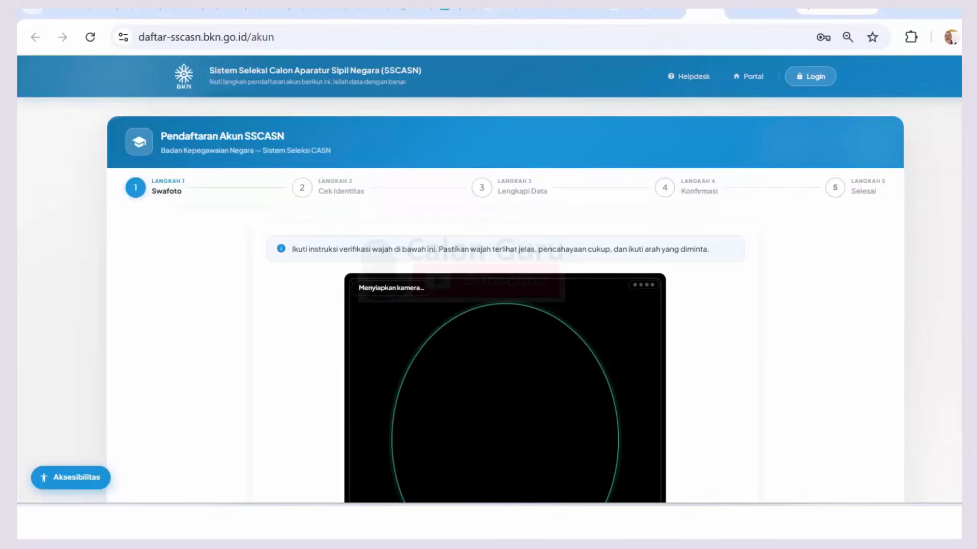
# Step: Review the face verification instructions and start the selfie check with Mulai Verifikasi Wajah
pyautogui.scroll(-3, 490, 279)
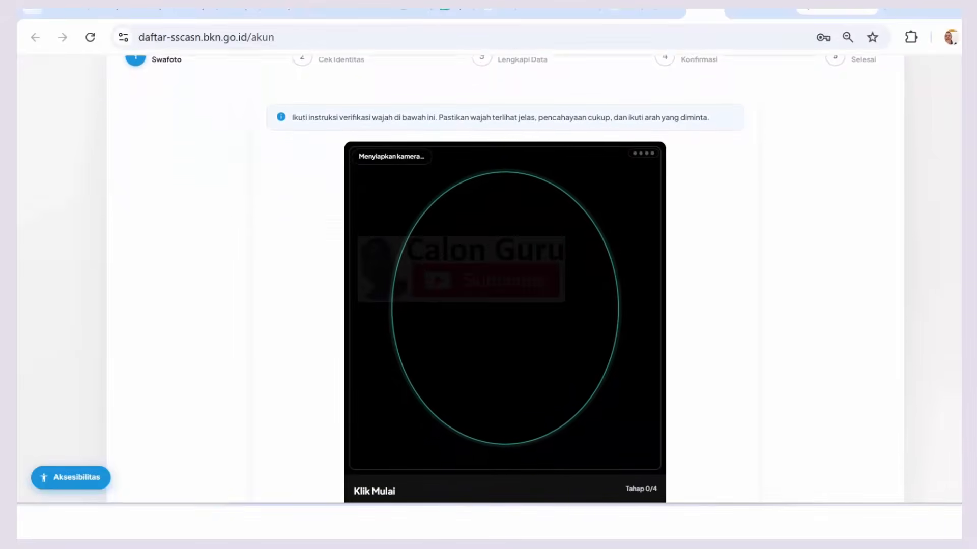
pyautogui.scroll(-2, 489, 279)
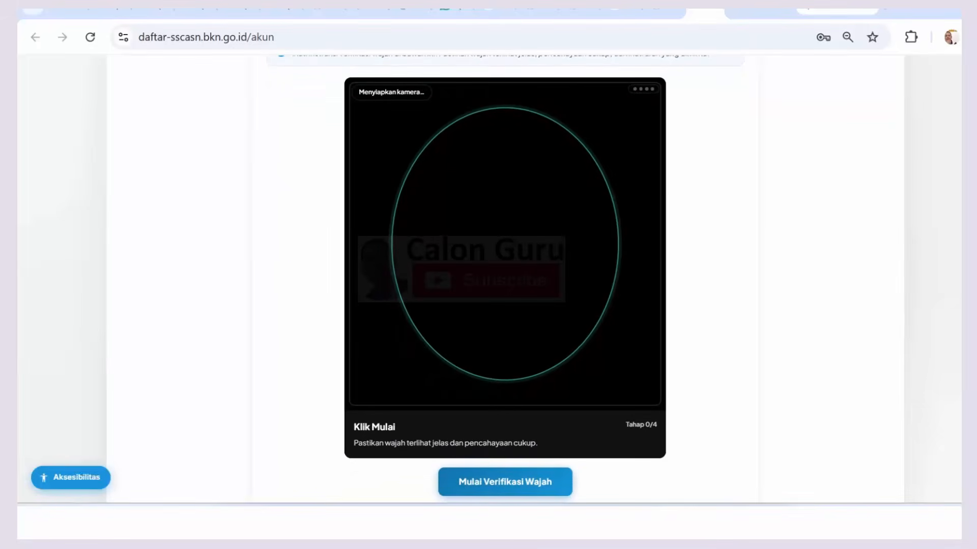
pyautogui.scroll(1, 489, 279)
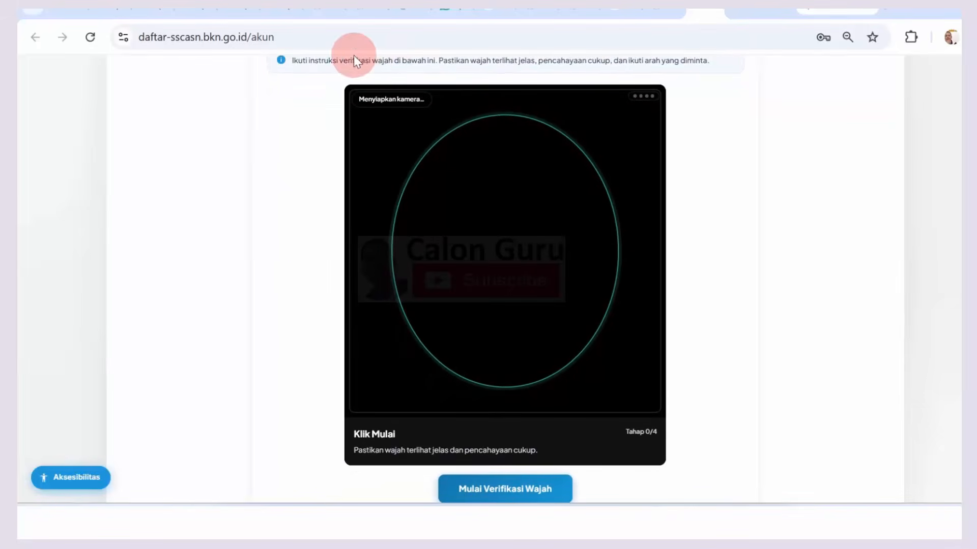
pyautogui.moveTo(329, 61); pyautogui.dragTo(495, 159)
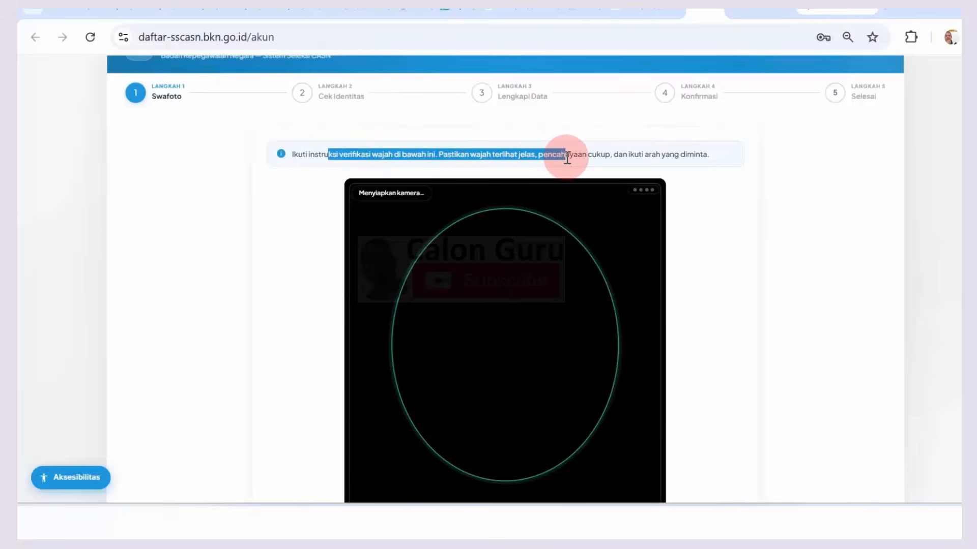
pyautogui.moveTo(567, 159); pyautogui.dragTo(569, 160)
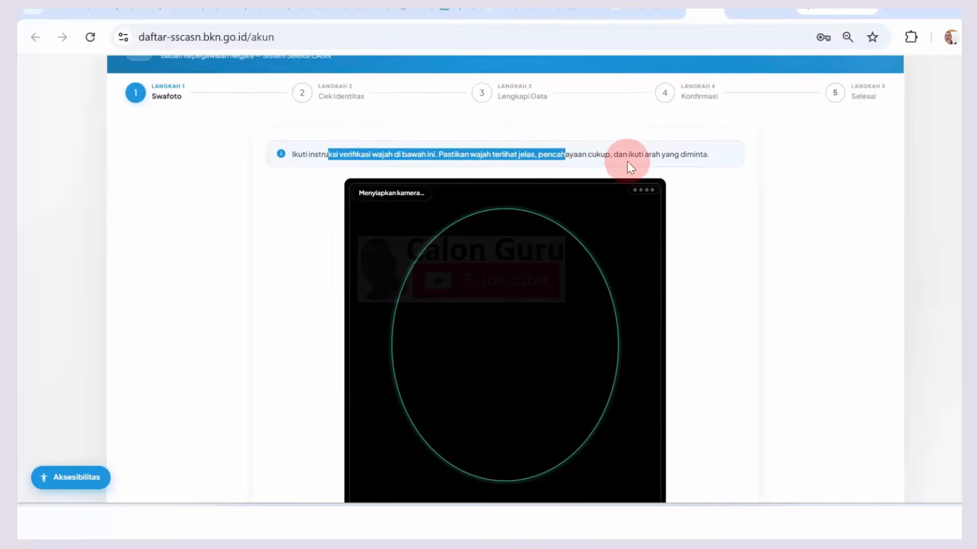
pyautogui.moveTo(631, 154); pyautogui.dragTo(683, 152)
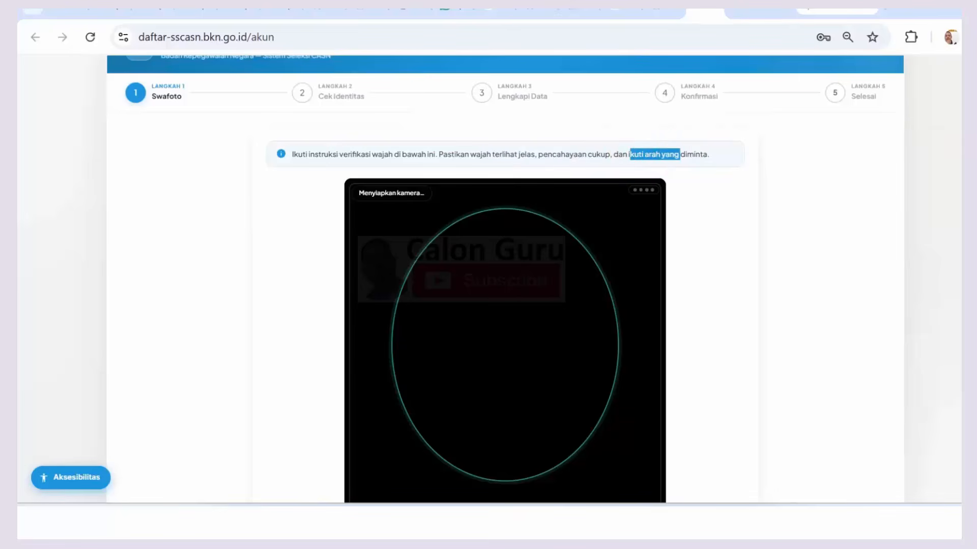
pyautogui.scroll(-2, 505, 280)
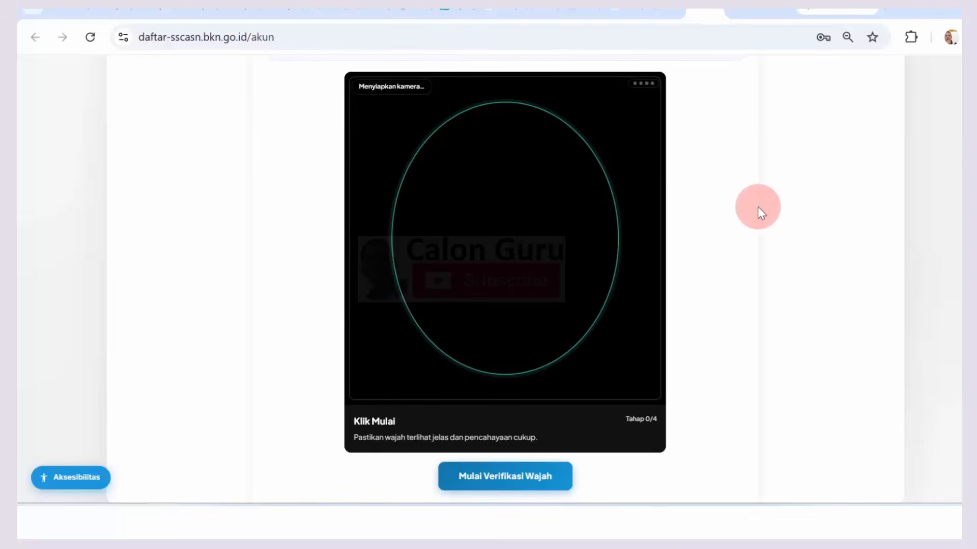
pyautogui.click(503, 478)
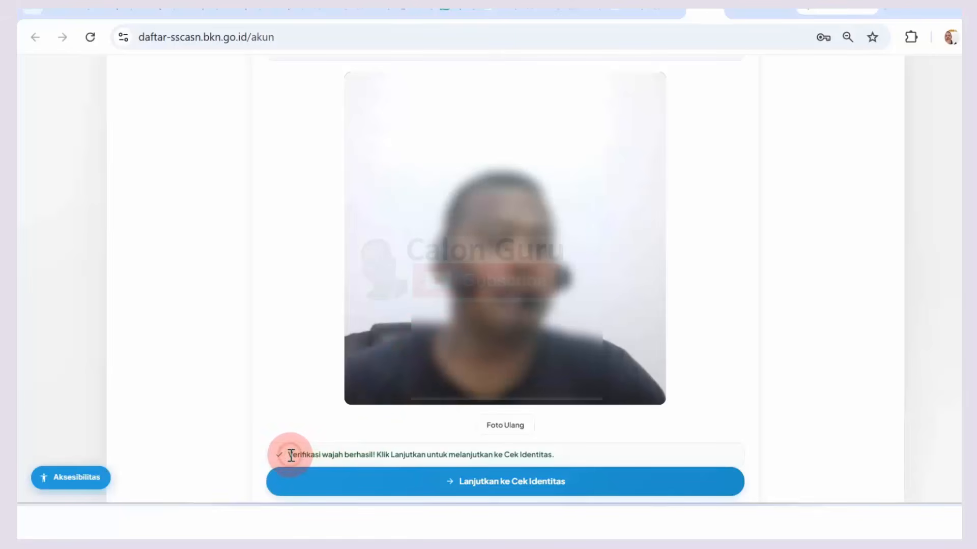
# Step: Highlight the Verifikasi wajah berhasil message, then continue to Cek Identitas
pyautogui.moveTo(291, 456); pyautogui.dragTo(315, 461)
pyautogui.moveTo(395, 460); pyautogui.dragTo(483, 464)
pyautogui.click(420, 456)
pyautogui.click(526, 458)
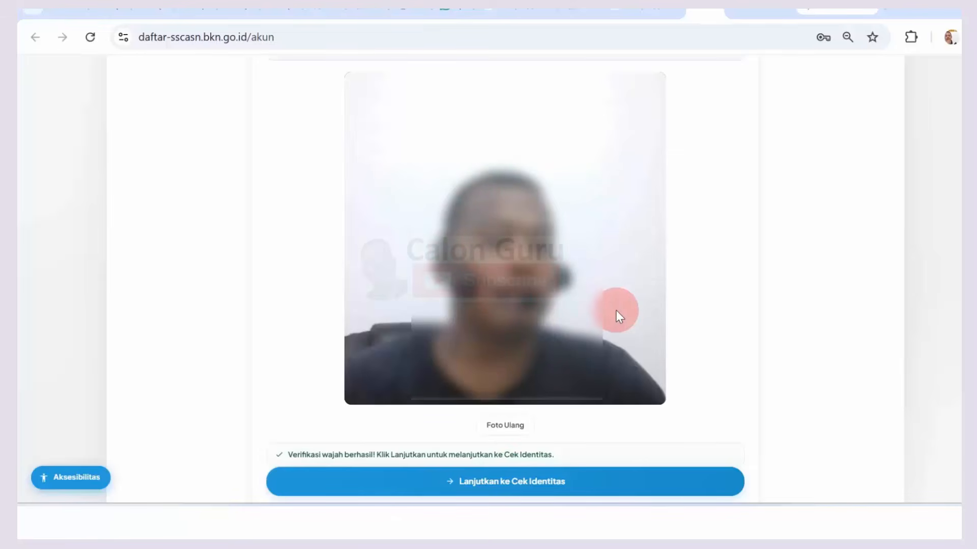
pyautogui.click(506, 484)
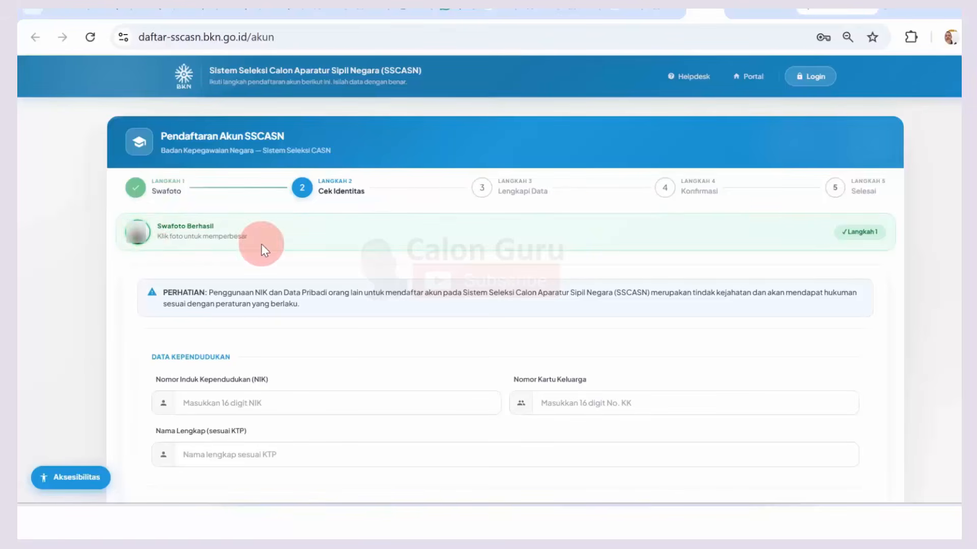
pyautogui.click(138, 235)
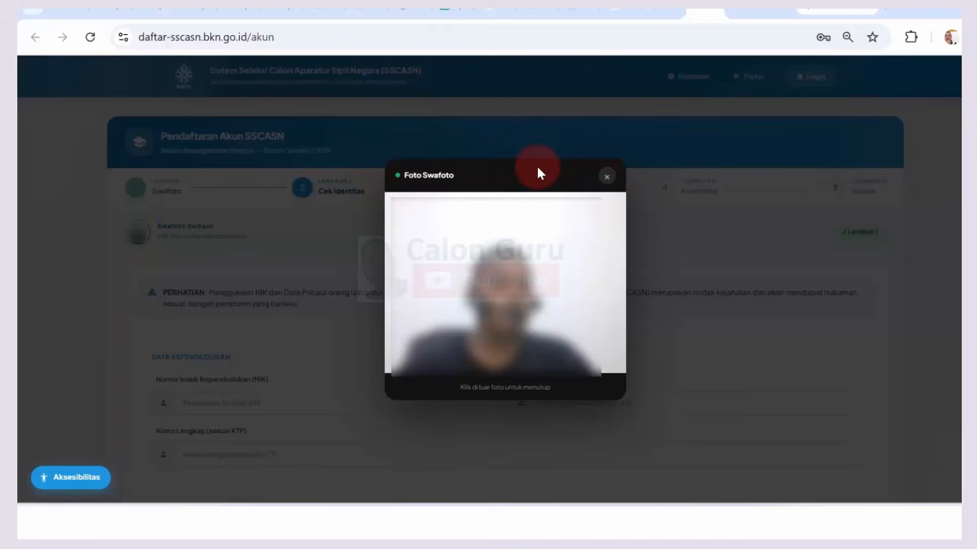
pyautogui.click(604, 178)
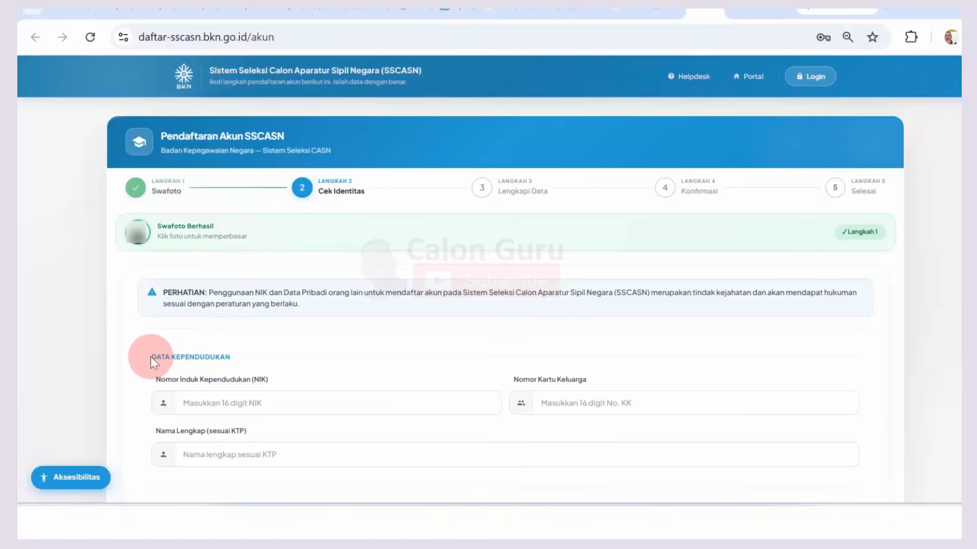
# Step: Enter the NIK and family card number, then type the full name in capitals
pyautogui.moveTo(152, 357); pyautogui.dragTo(219, 359)
pyautogui.click(219, 358)
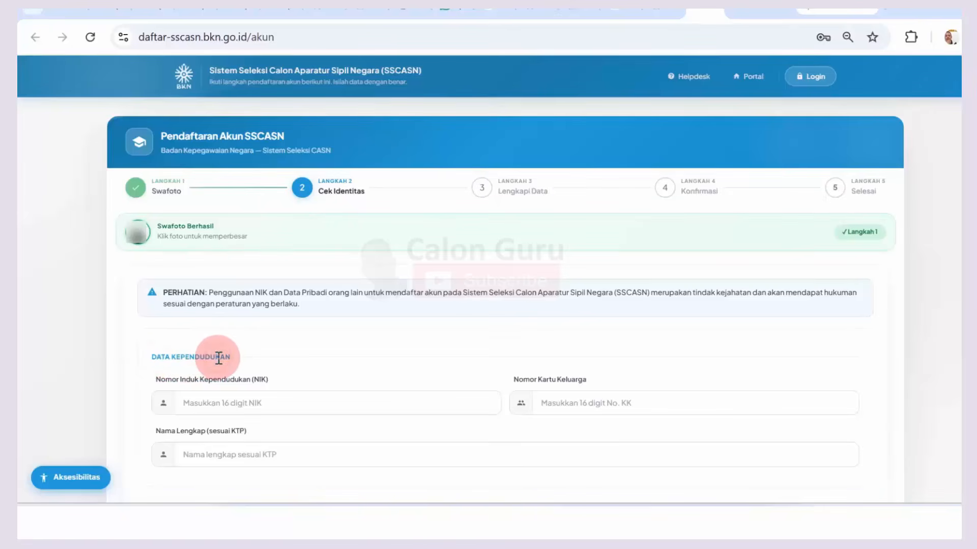
pyautogui.click(193, 401)
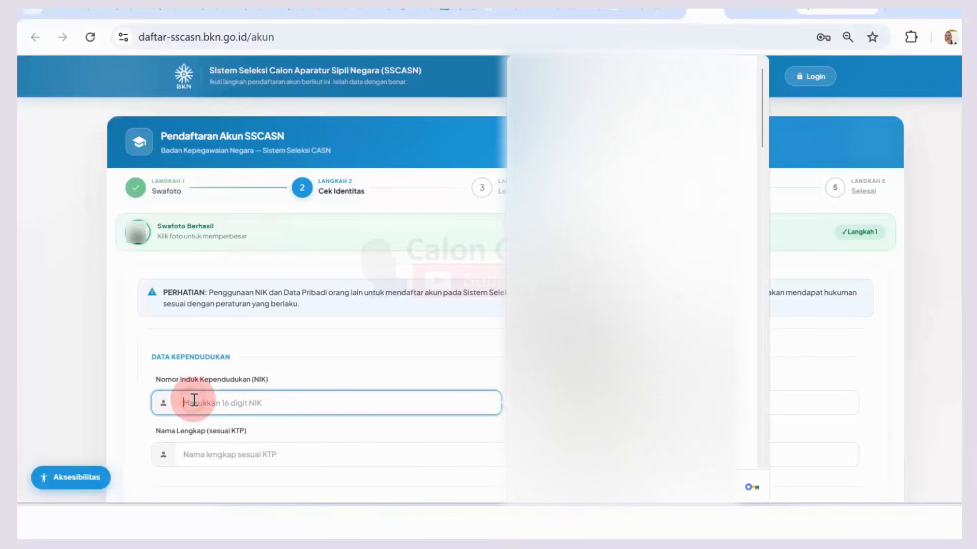
pyautogui.click(147, 347)
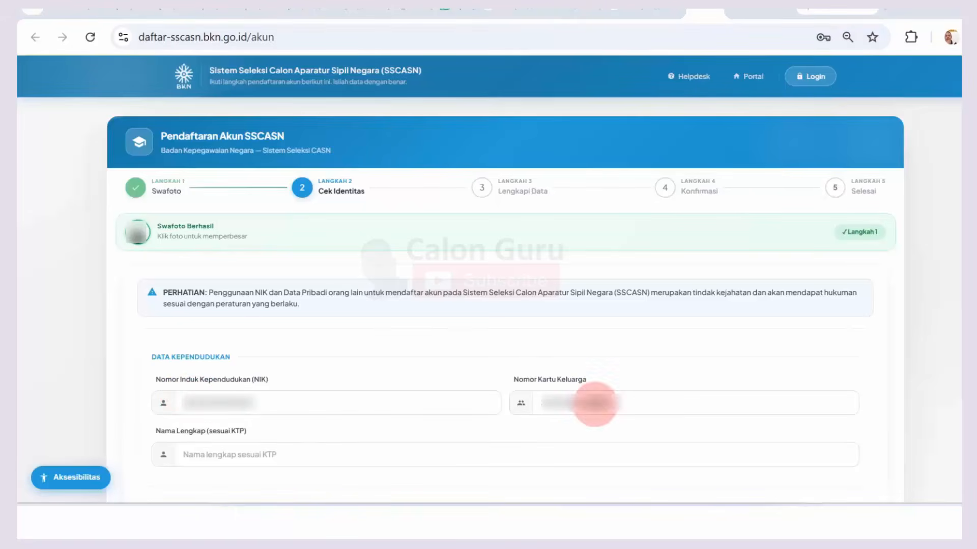
pyautogui.click(215, 457)
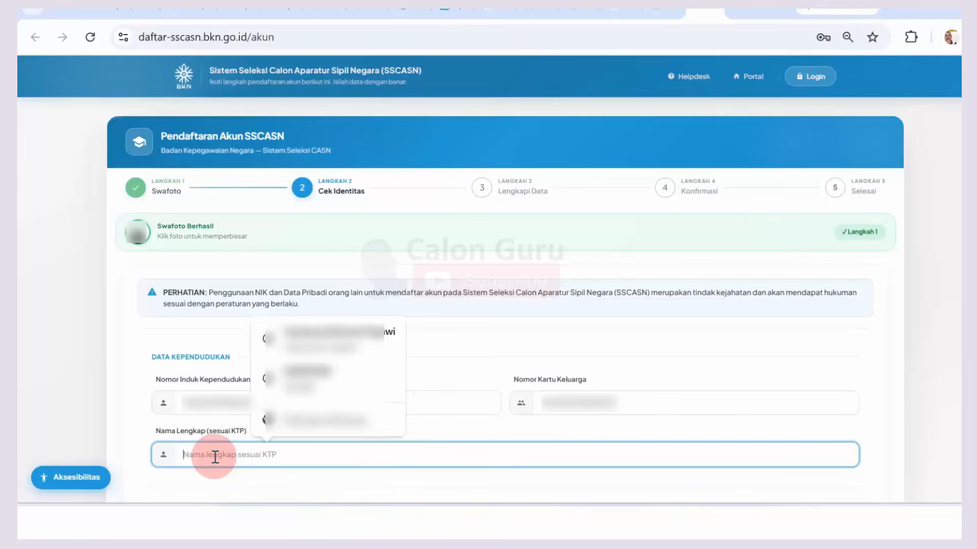
pyautogui.press('capslock')
pyautogui.write('A')
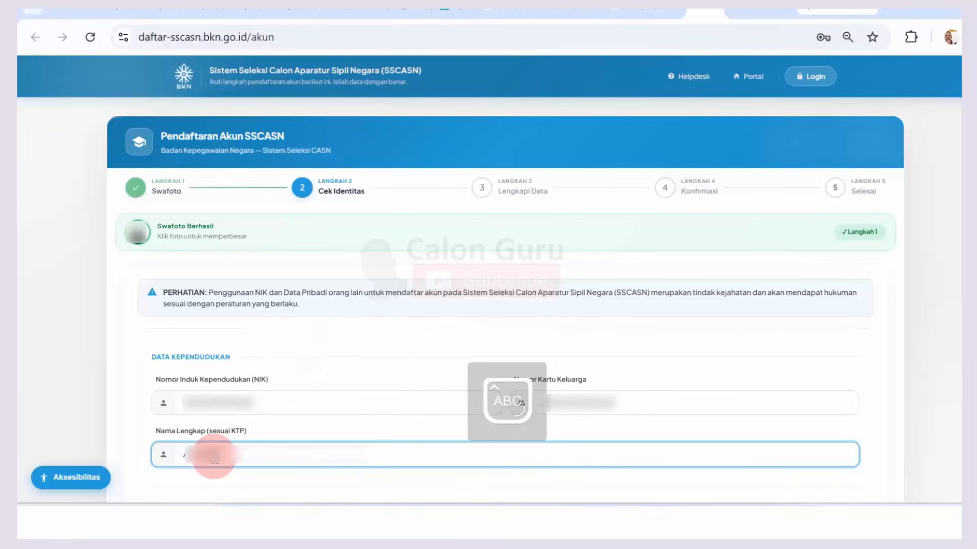
pyautogui.write('AAN')
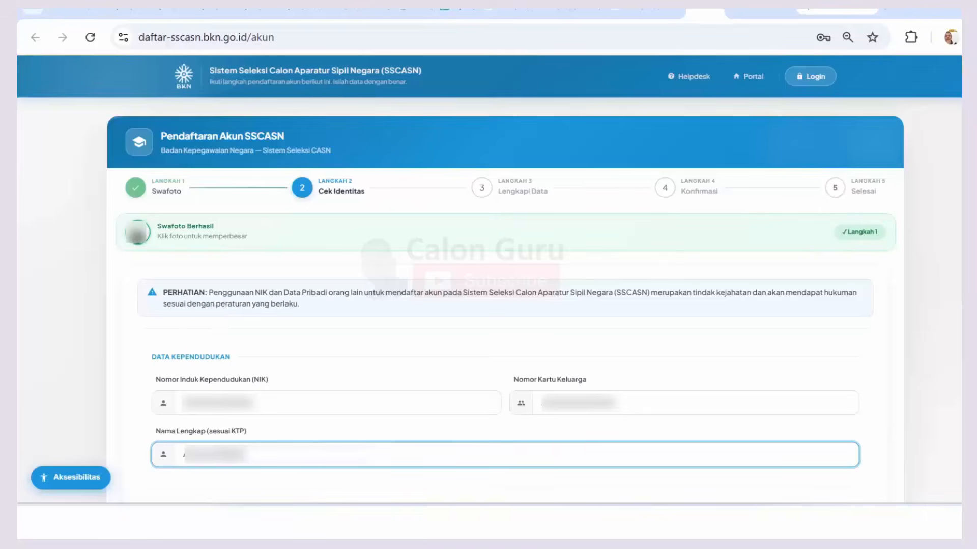
# Step: Type the birthplace into the Tempat Lahir field and dismiss the autofill suggestions
pyautogui.scroll(-7, 488, 305)
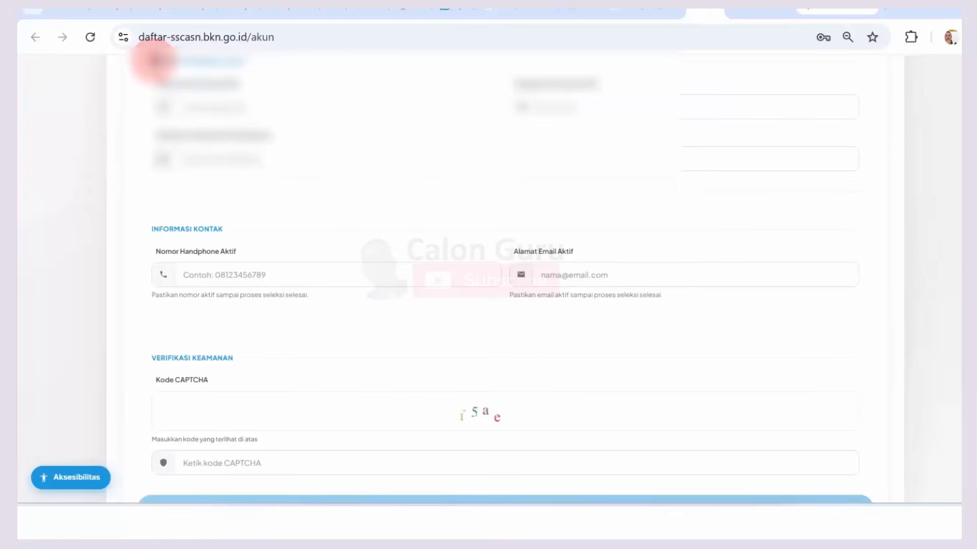
pyautogui.scroll(1, 206, 62)
pyautogui.scroll(2, 205, 61)
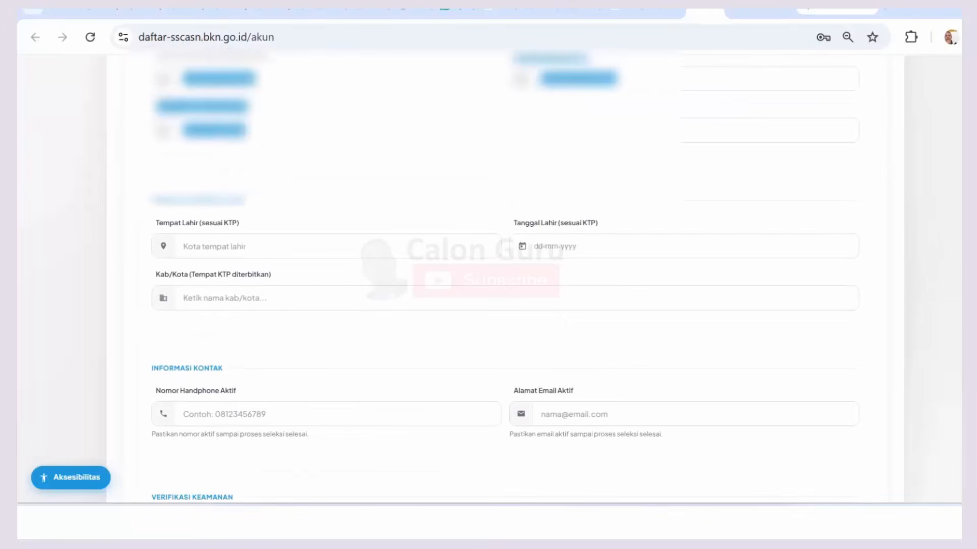
pyautogui.scroll(-3, 381, 131)
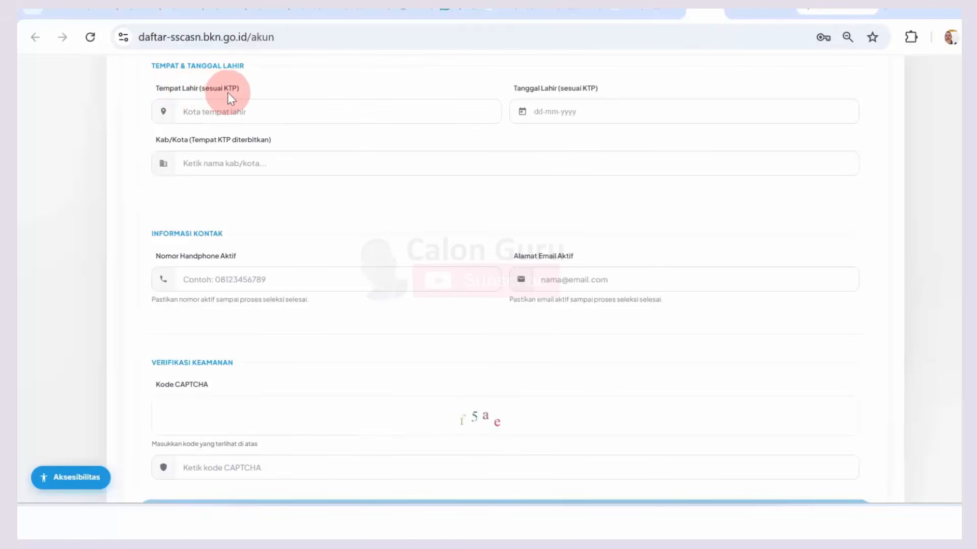
pyautogui.click(224, 110)
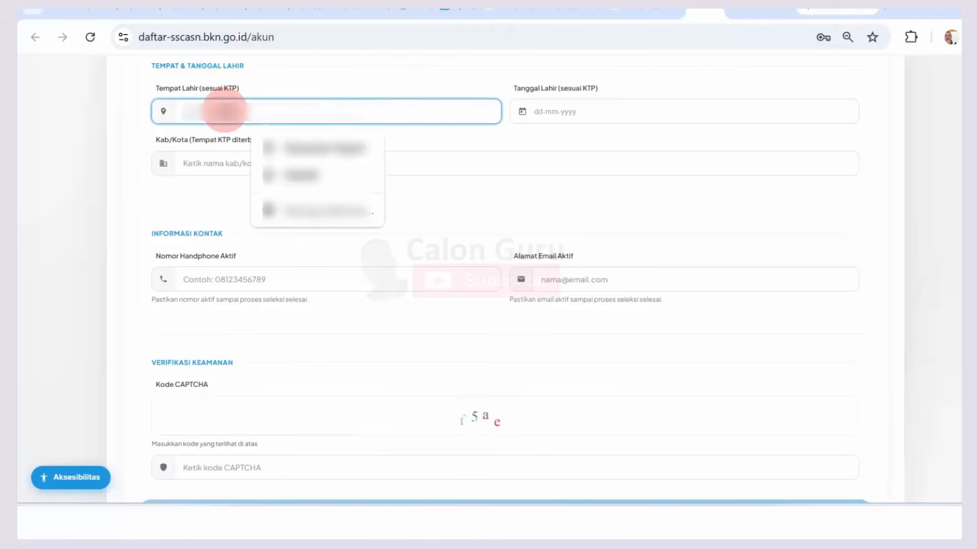
pyautogui.write('sa')
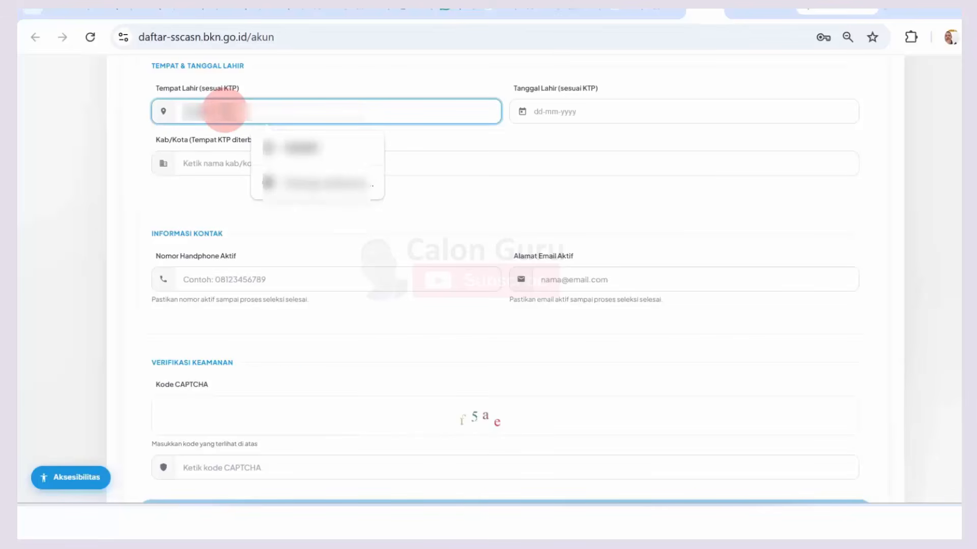
pyautogui.click(163, 112)
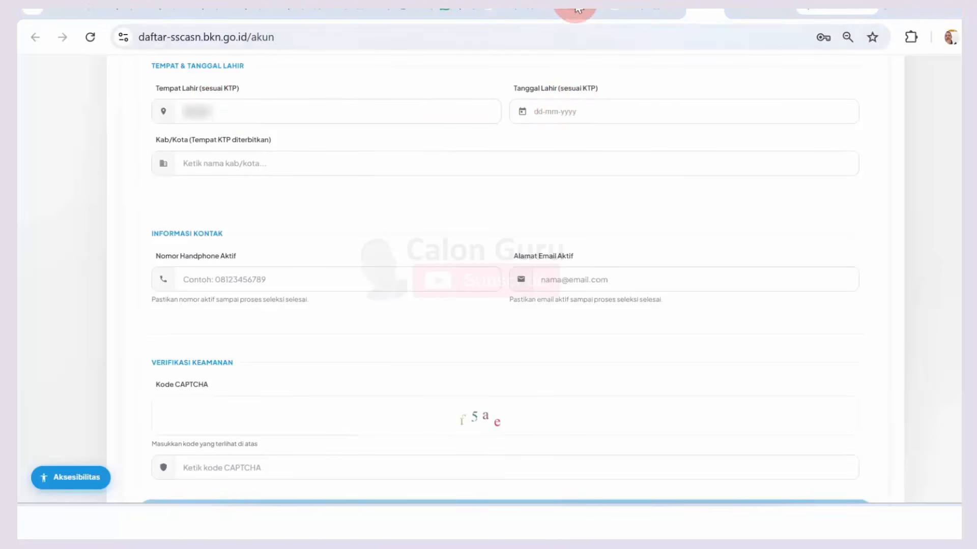
# Step: Pick the birth year, month and day in the Tanggal Lahir calendar
pyautogui.click(566, 111)
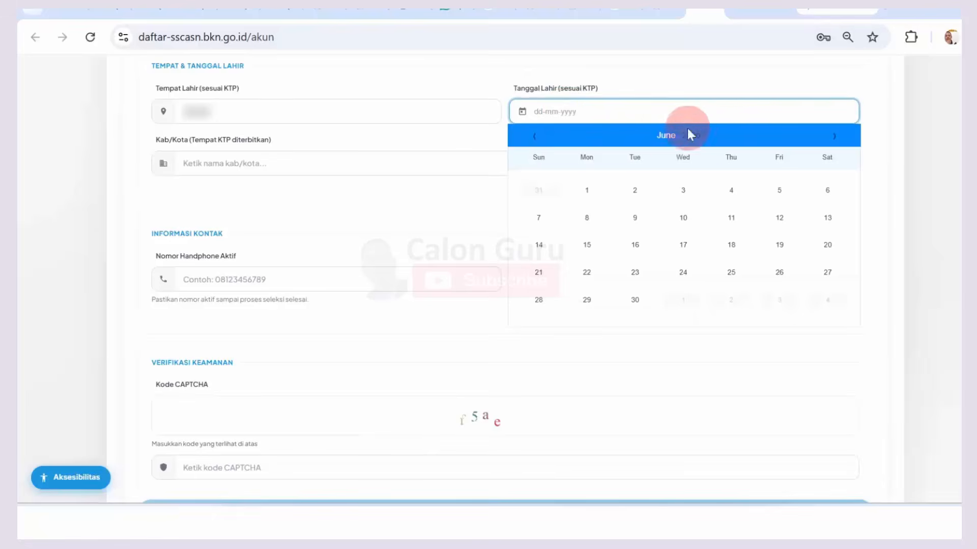
pyautogui.click(703, 141)
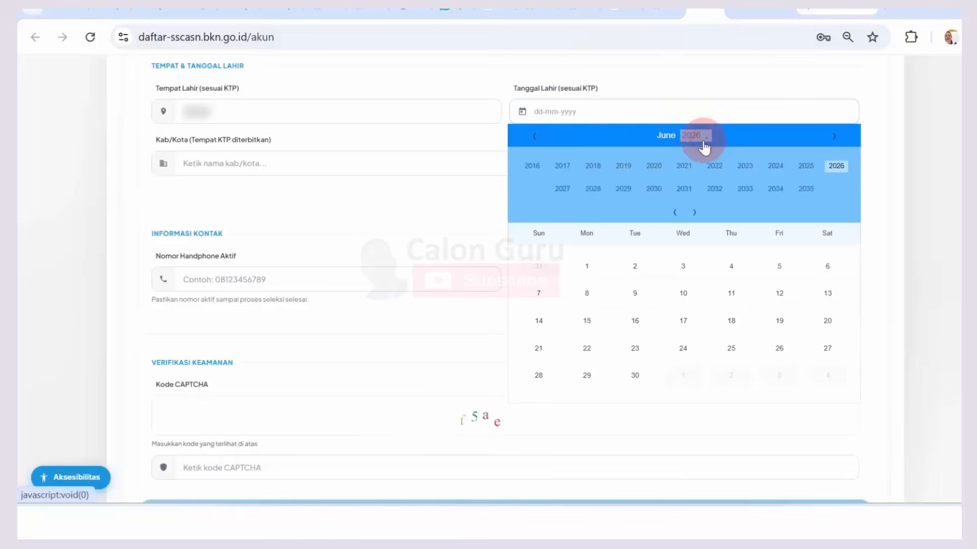
pyautogui.click(535, 137)
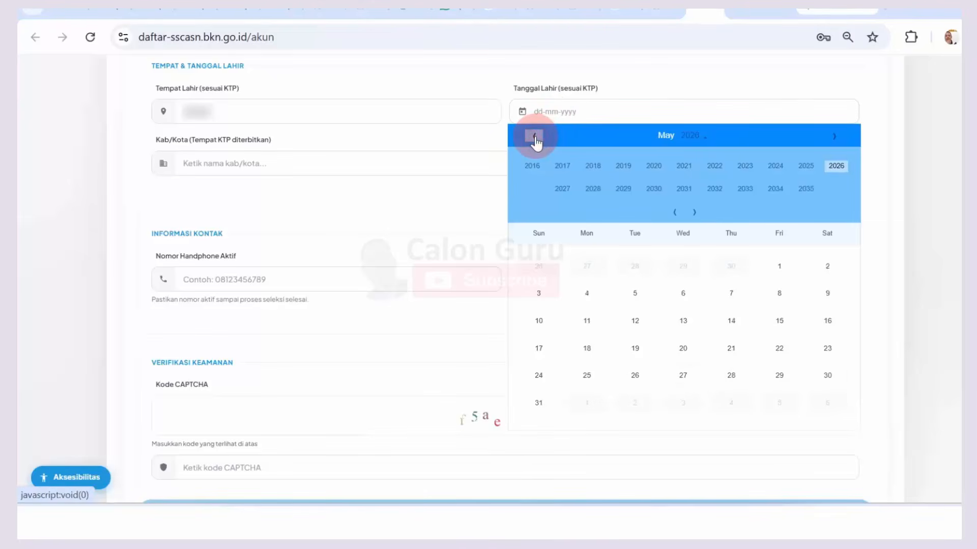
pyautogui.click(675, 212)
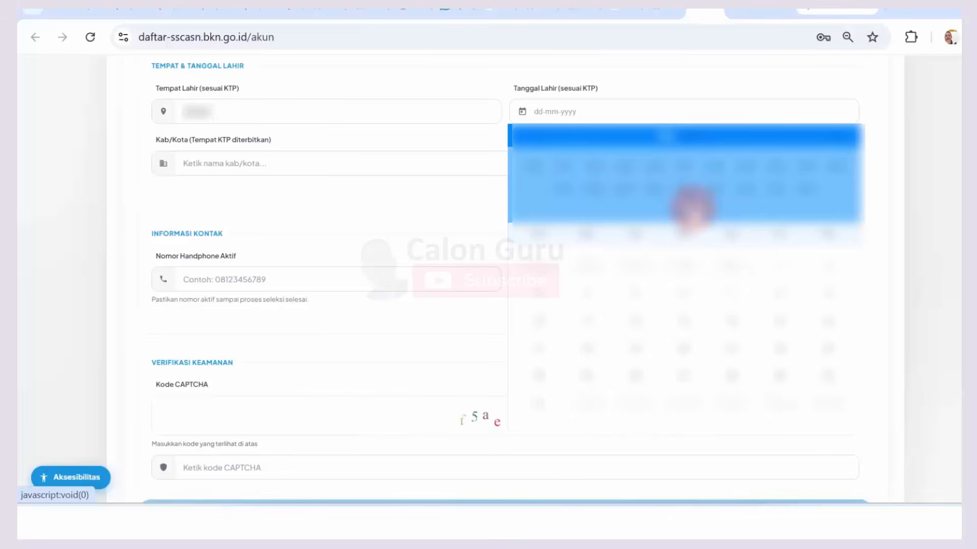
pyautogui.click(627, 163)
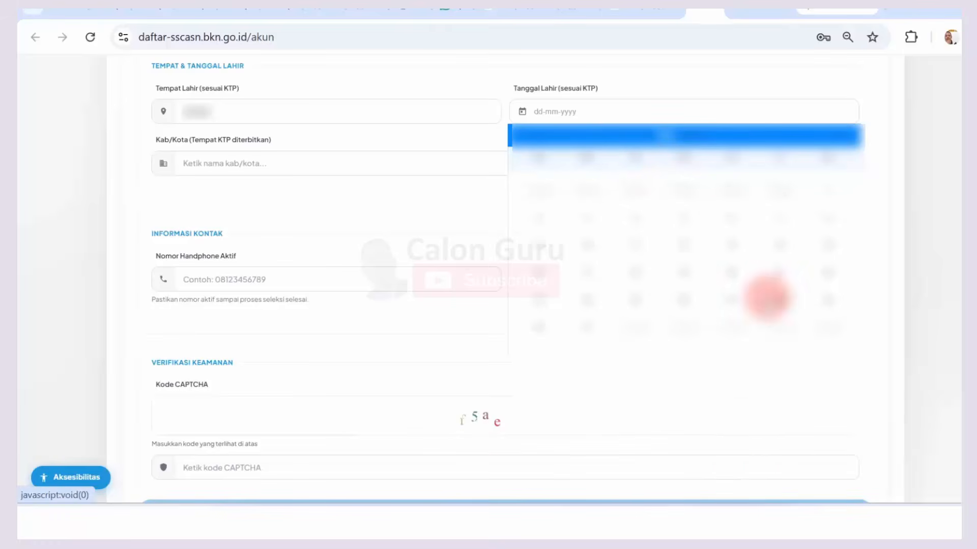
pyautogui.click(830, 135)
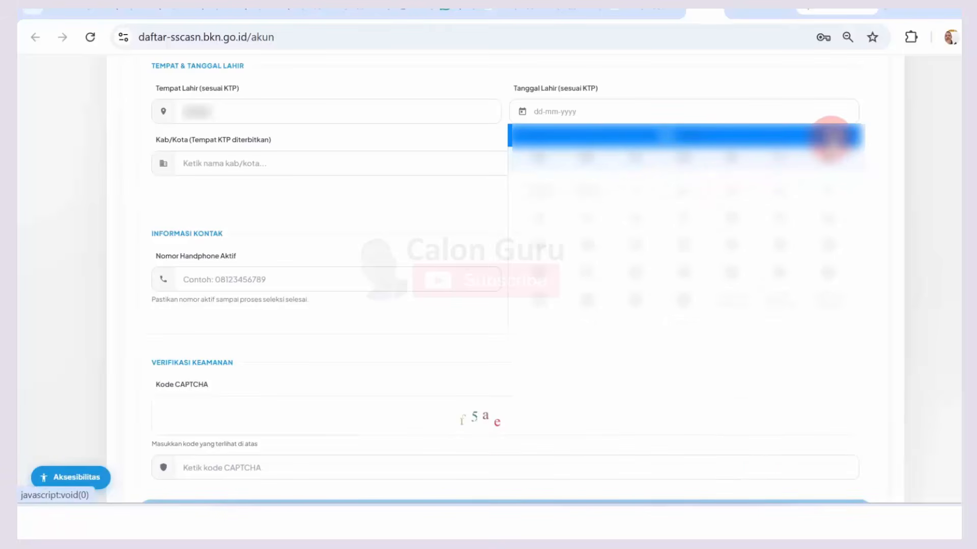
pyautogui.click(830, 135)
pyautogui.click(831, 135)
pyautogui.click(831, 135)
pyautogui.click(589, 293)
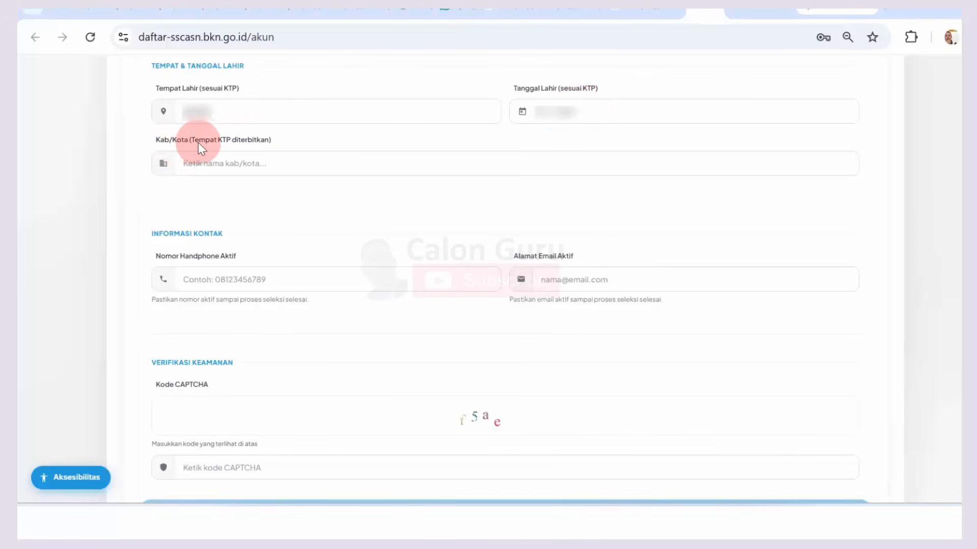
# Step: Search 'kab' in the KTP-issuing Kab/Kota field, clear the 4-letter error, then type 'kotaa'
pyautogui.click(218, 164)
pyautogui.write('kab')
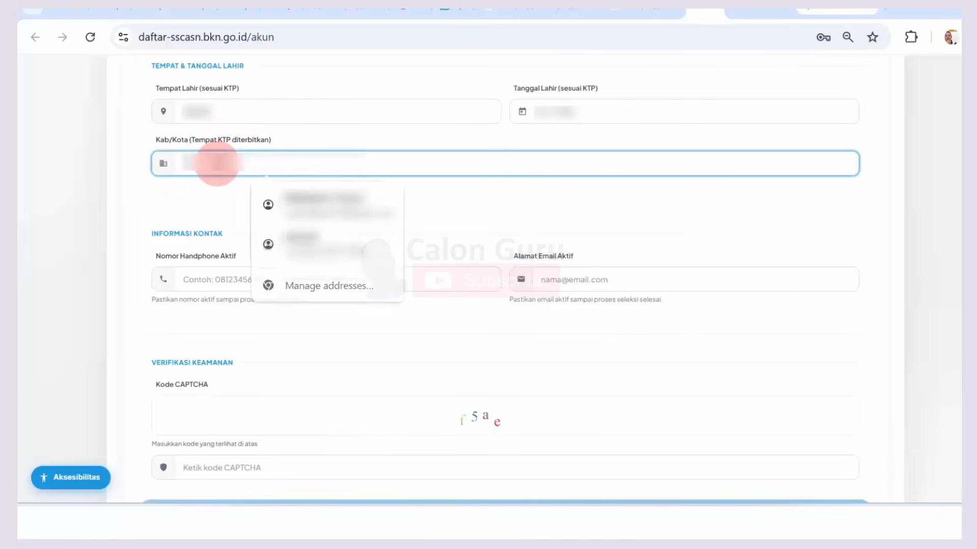
pyautogui.press('Return')
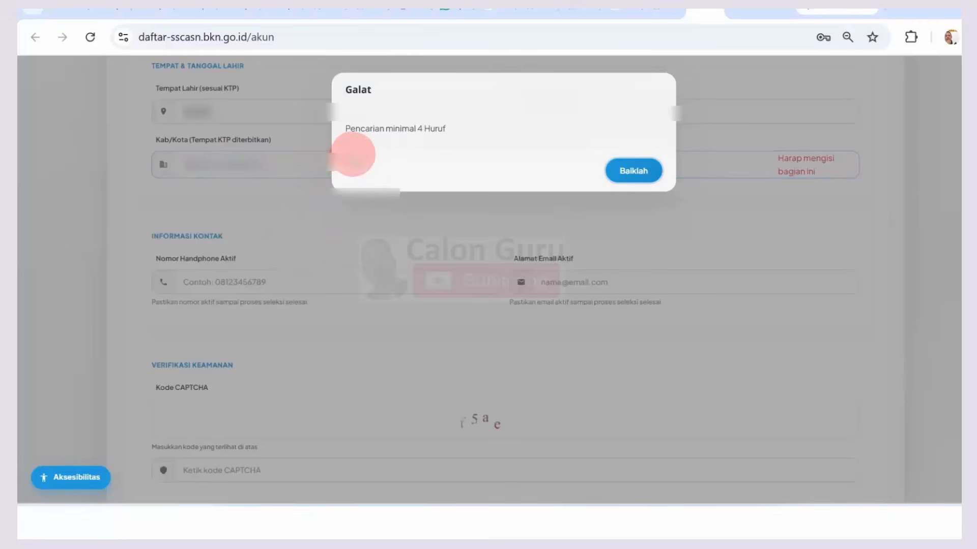
pyautogui.click(626, 178)
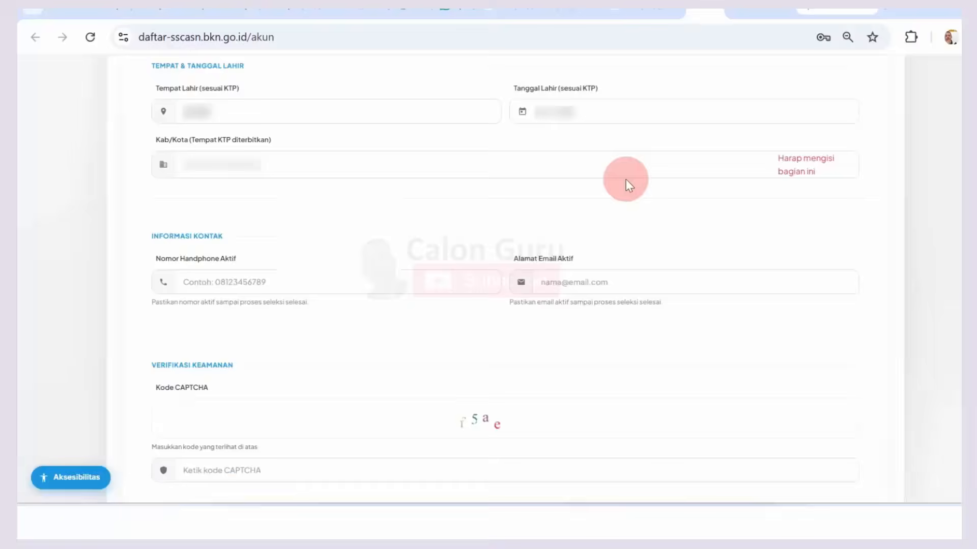
pyautogui.click(250, 173)
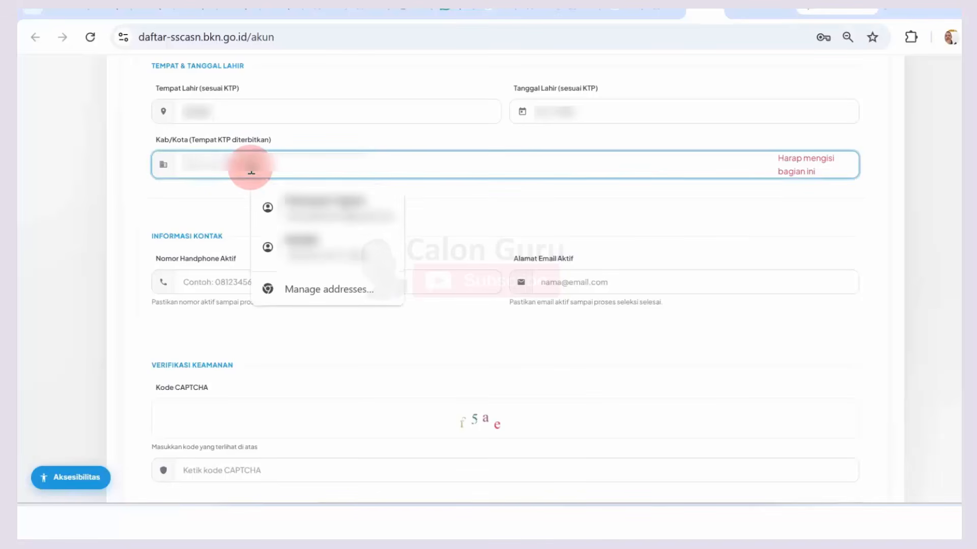
pyautogui.write('kotaa')
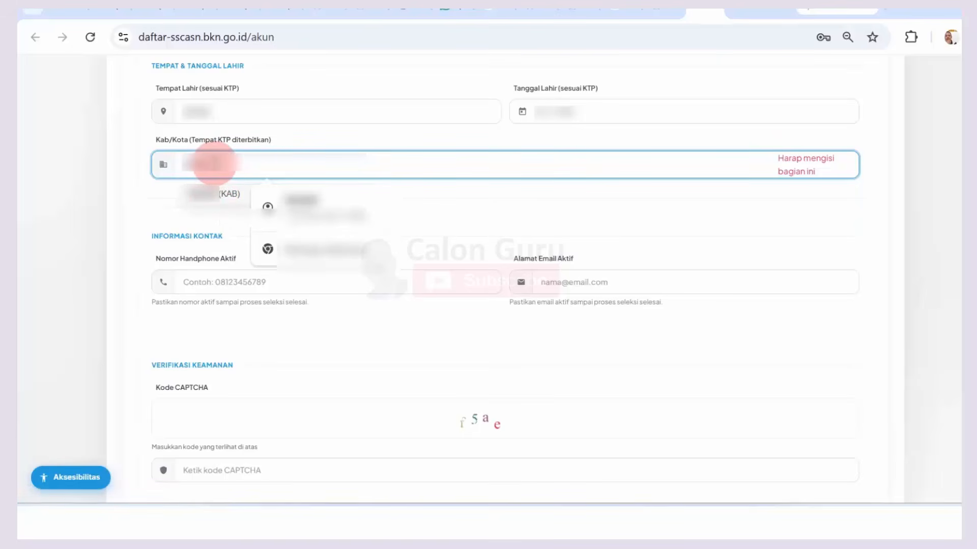
# Step: Pick the (KAB) regency suggestion for the KTP-issuing Kab/Kota field and leave the field
pyautogui.press('Return')
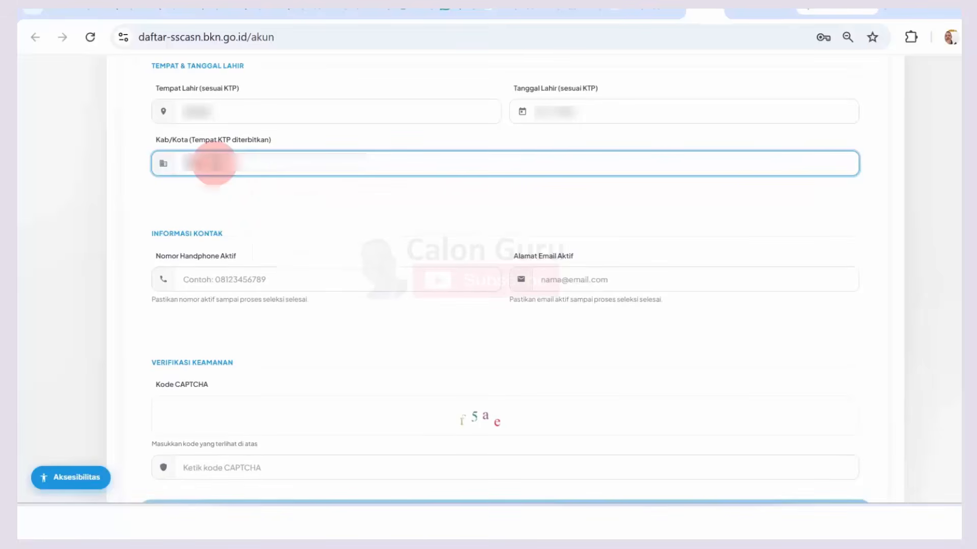
pyautogui.press('BackSpace')
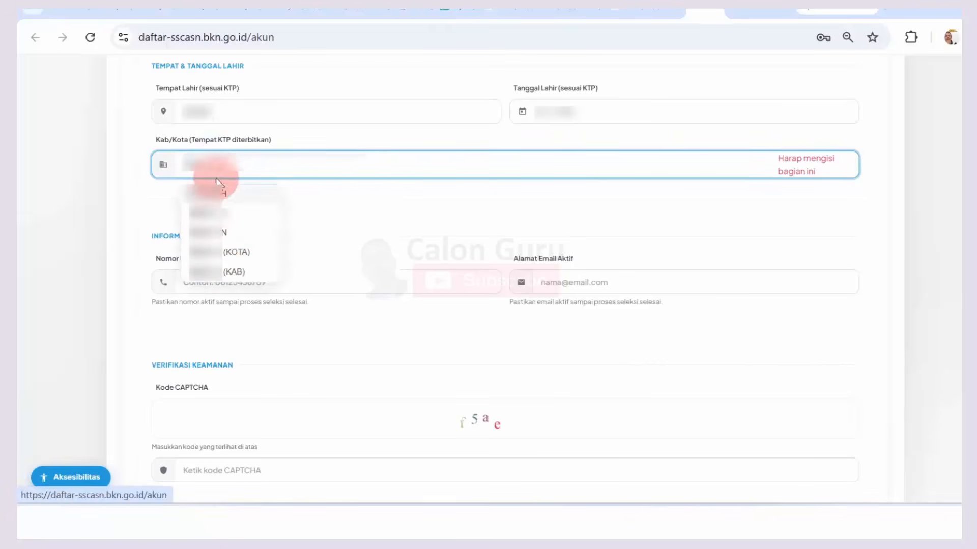
pyautogui.press('Return')
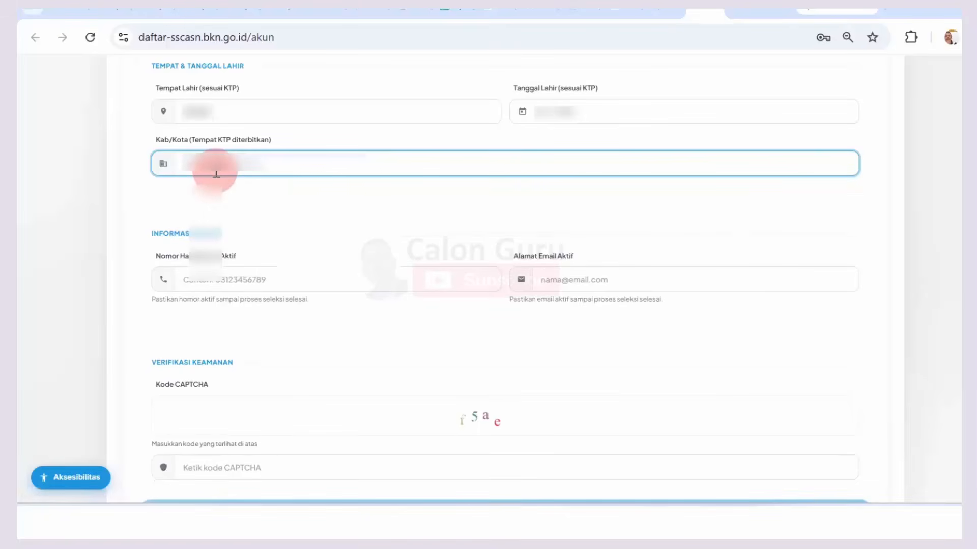
pyautogui.click(216, 174)
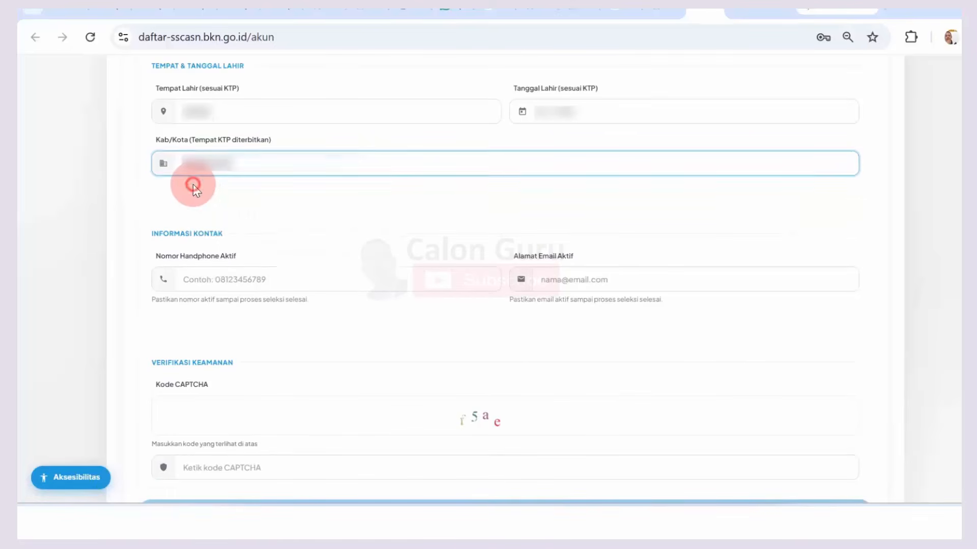
pyautogui.click(193, 185)
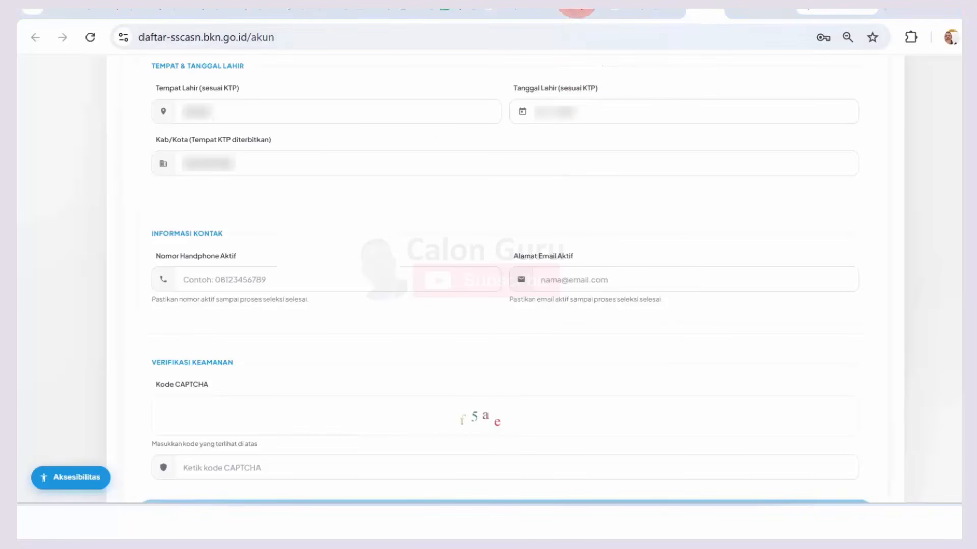
# Step: Enter the active mobile phone number in Nomor Handphone Aktif
pyautogui.click(245, 275)
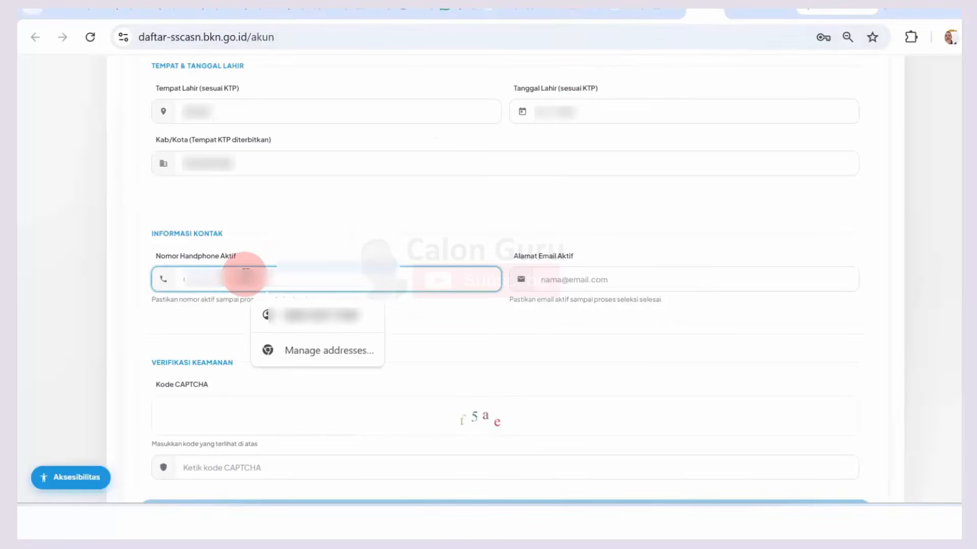
pyautogui.write('08')
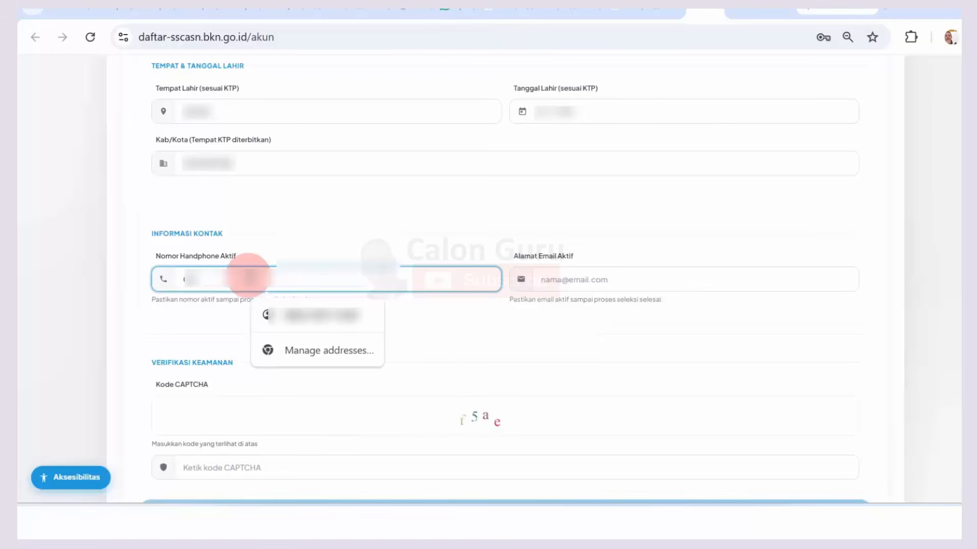
pyautogui.write('??????')
pyautogui.click(338, 246)
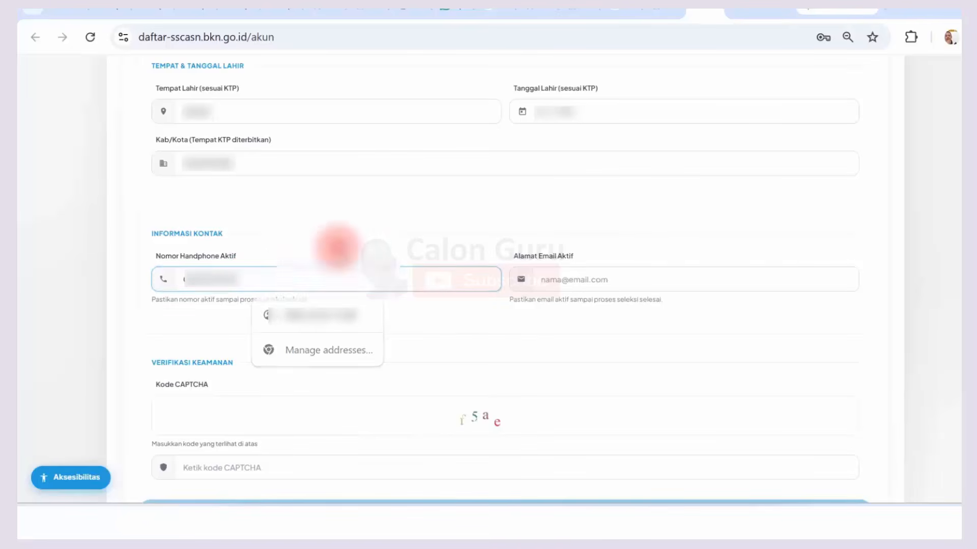
# Step: Paste the saved e-mail into Alamat Email Aktif and scroll down to the CAPTCHA
pyautogui.click(559, 279)
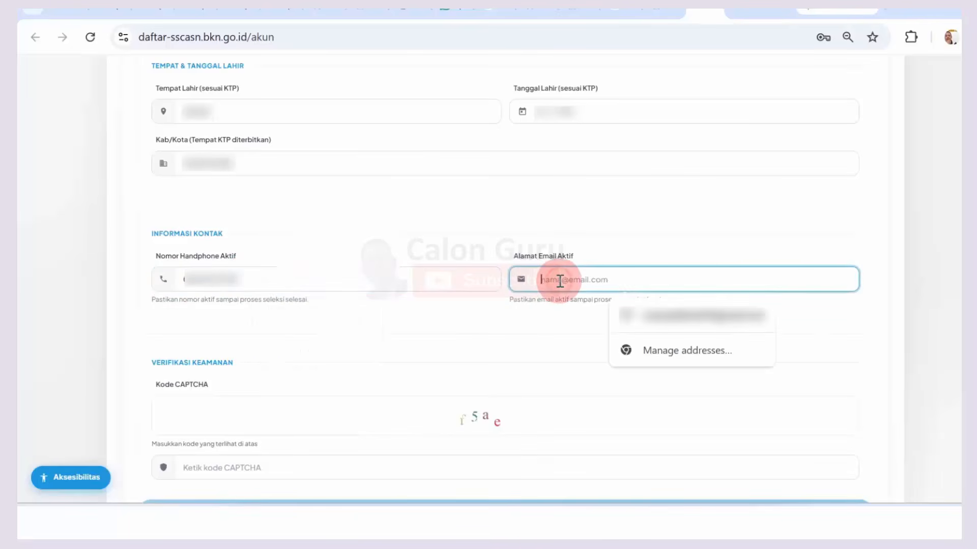
pyautogui.hotkey('ctrl', 'v')
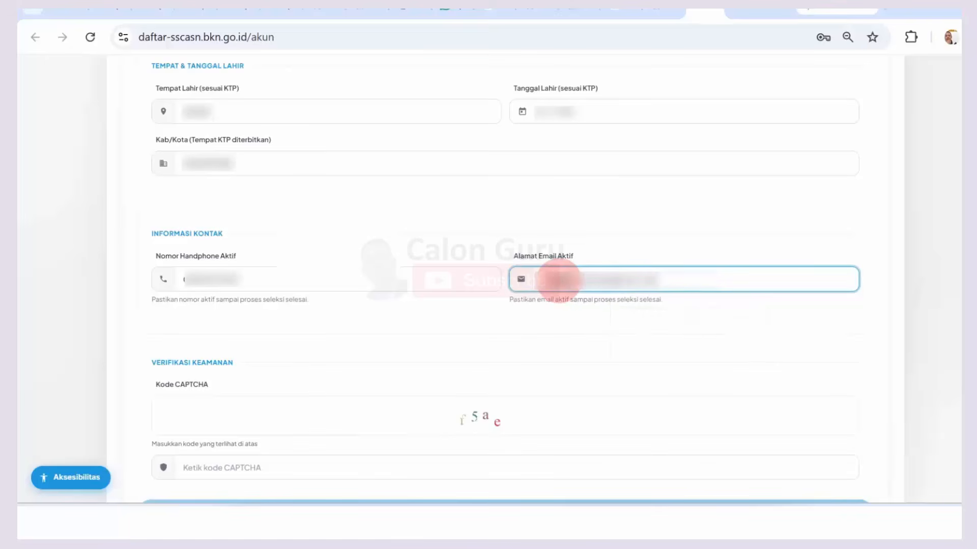
pyautogui.click(666, 238)
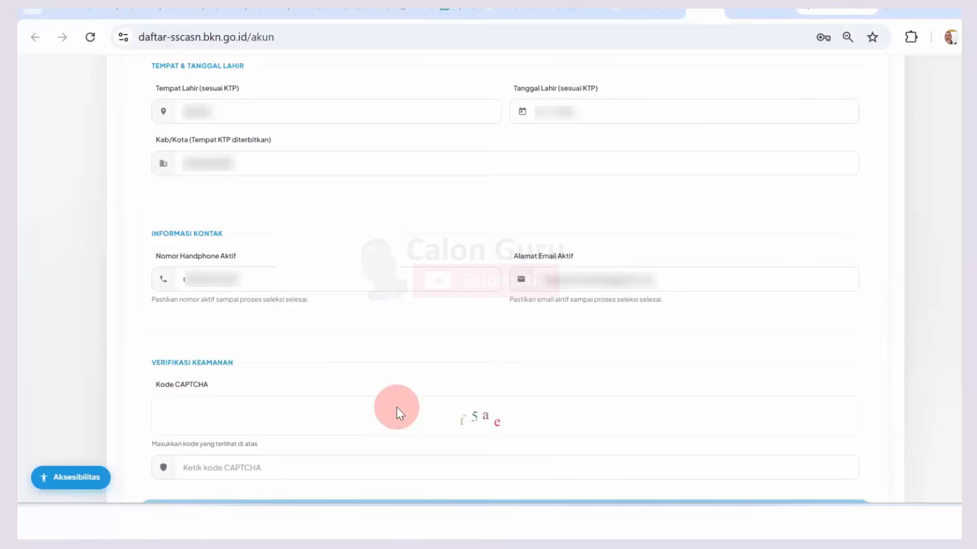
pyautogui.scroll(-2, 505, 279)
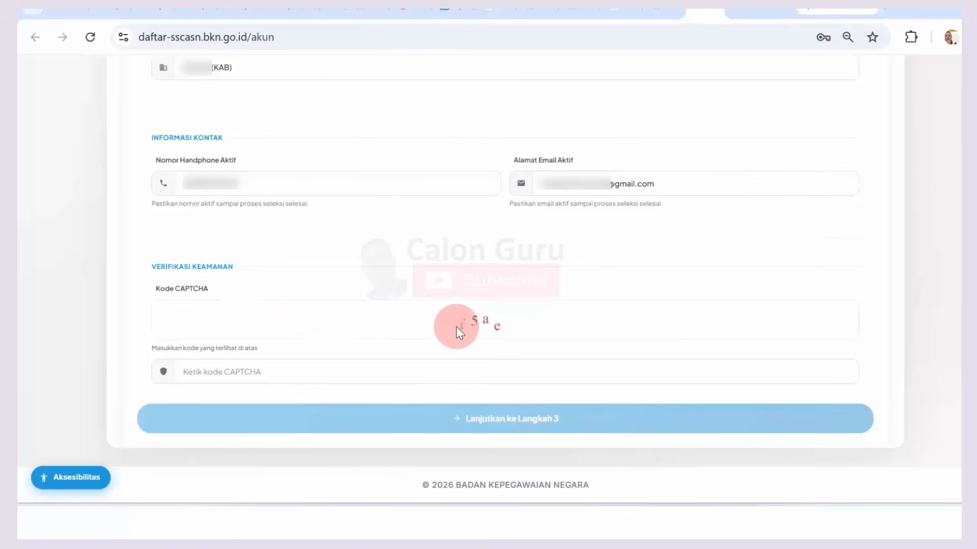
pyautogui.click(240, 371)
# Step: Enter CAPTCHA 'f5ae', continue to step 3 and confirm the data declaration with Iya
pyautogui.write('f')
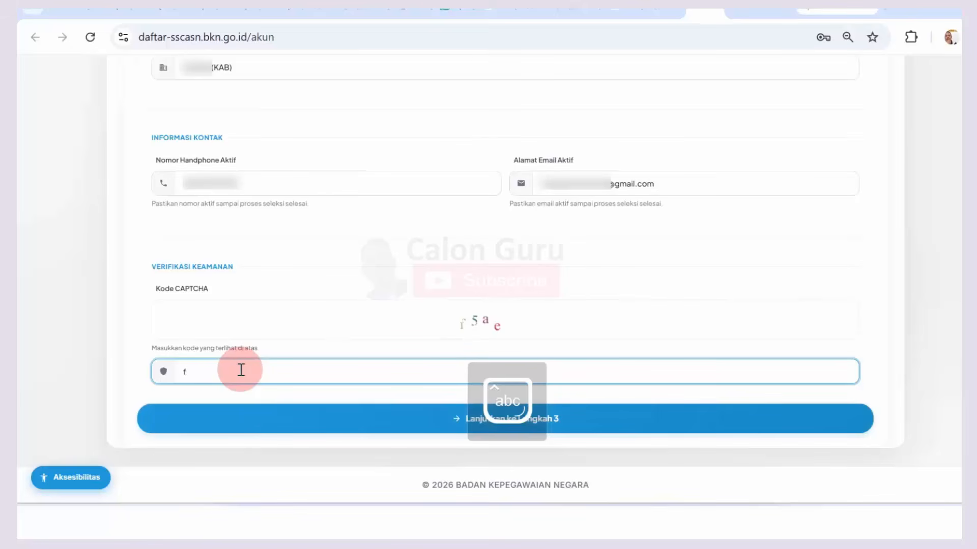
pyautogui.write('5ae')
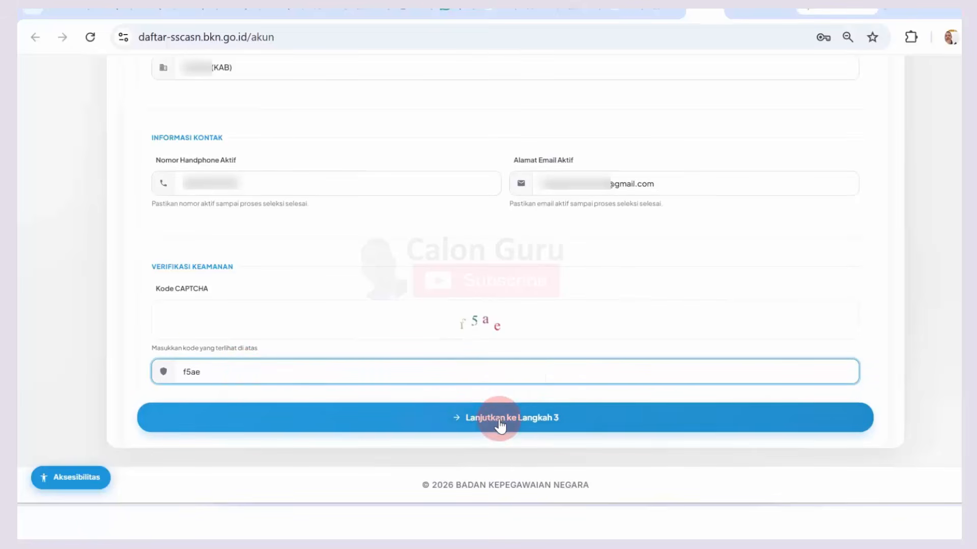
pyautogui.click(541, 423)
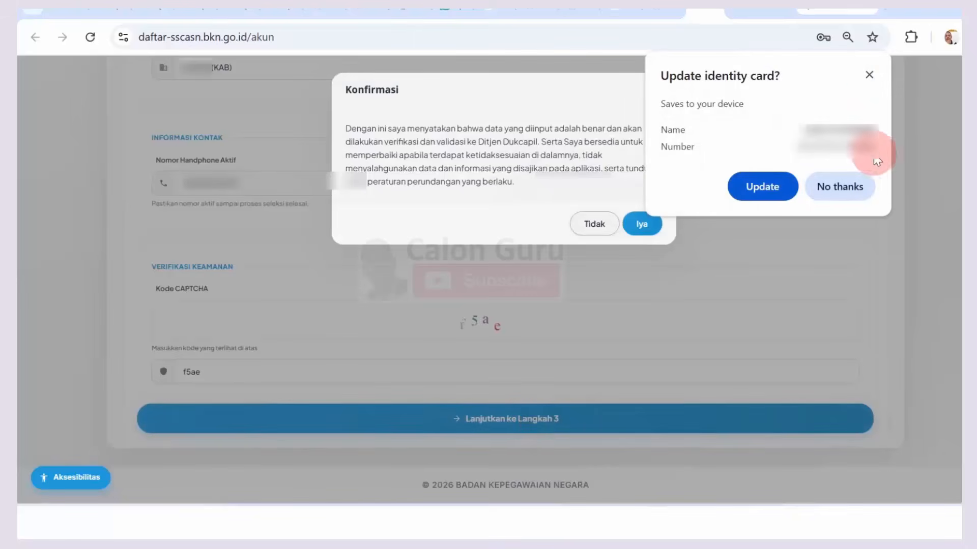
pyautogui.click(870, 75)
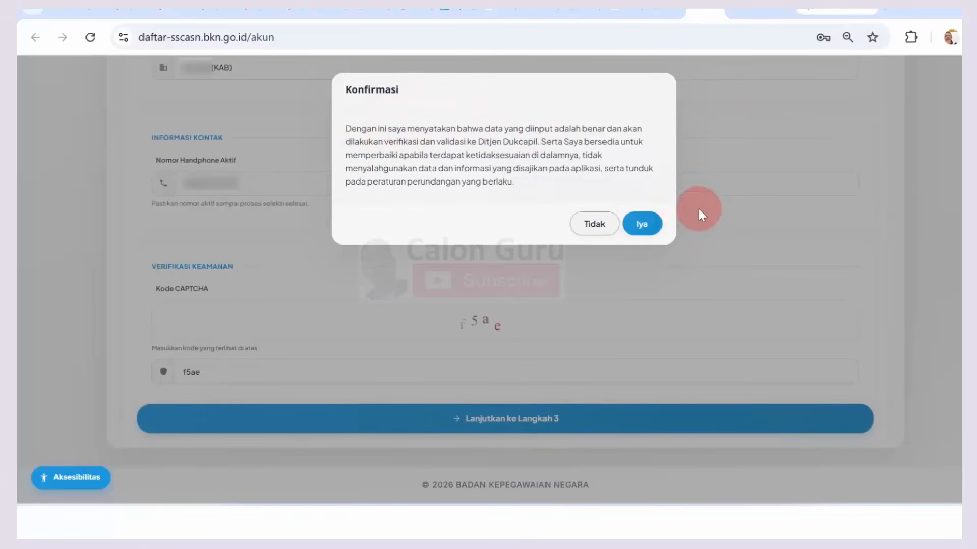
pyautogui.click(648, 225)
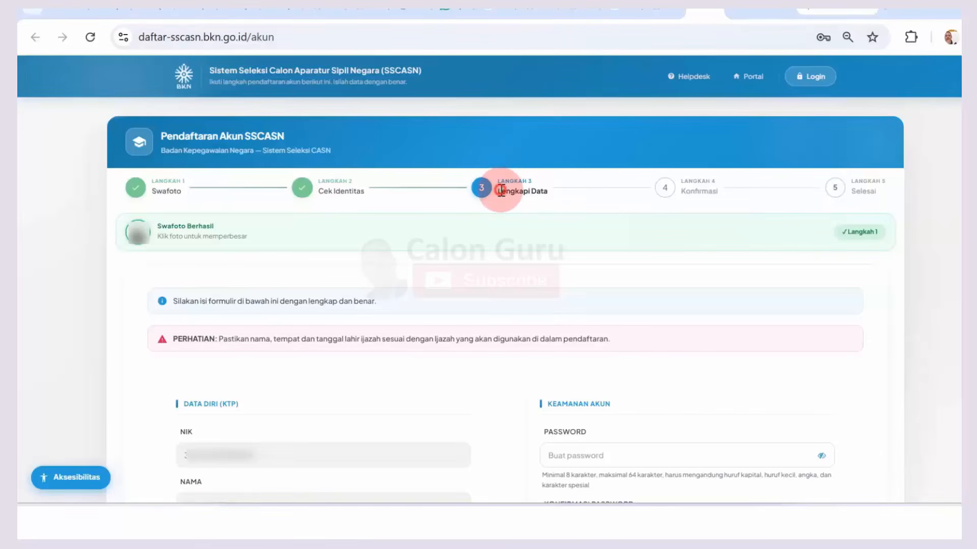
pyautogui.moveTo(500, 190); pyautogui.dragTo(532, 190)
pyautogui.click(533, 191)
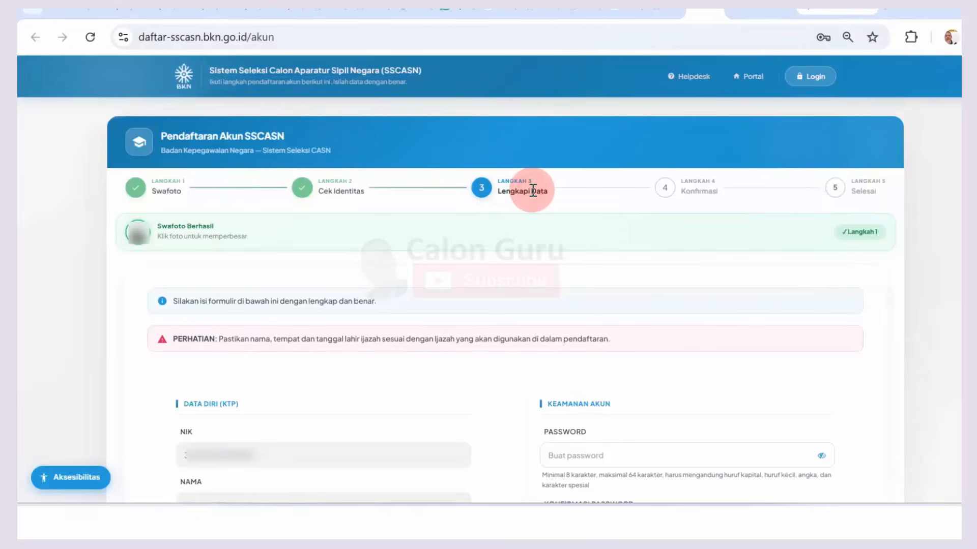
pyautogui.moveTo(179, 302); pyautogui.dragTo(338, 300)
pyautogui.click(338, 300)
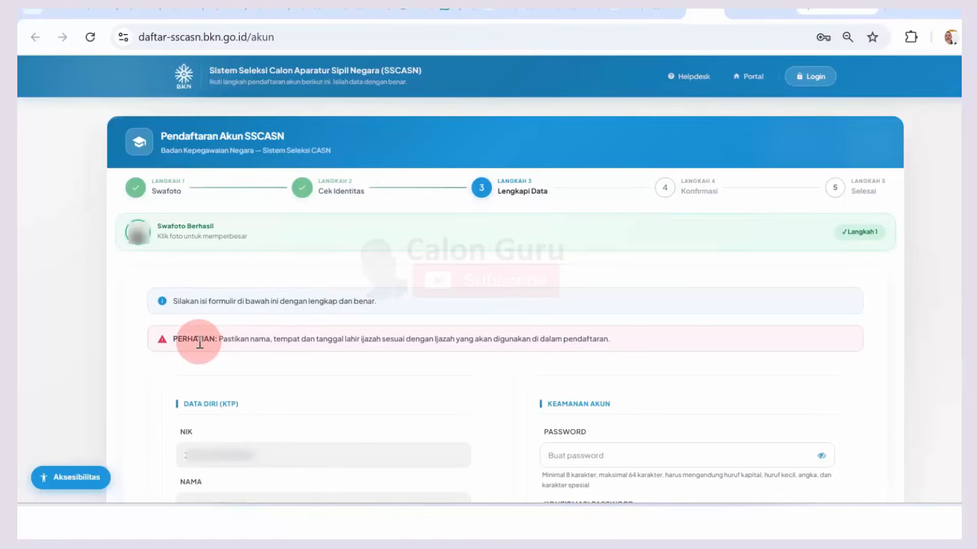
pyautogui.moveTo(224, 340); pyautogui.dragTo(570, 340)
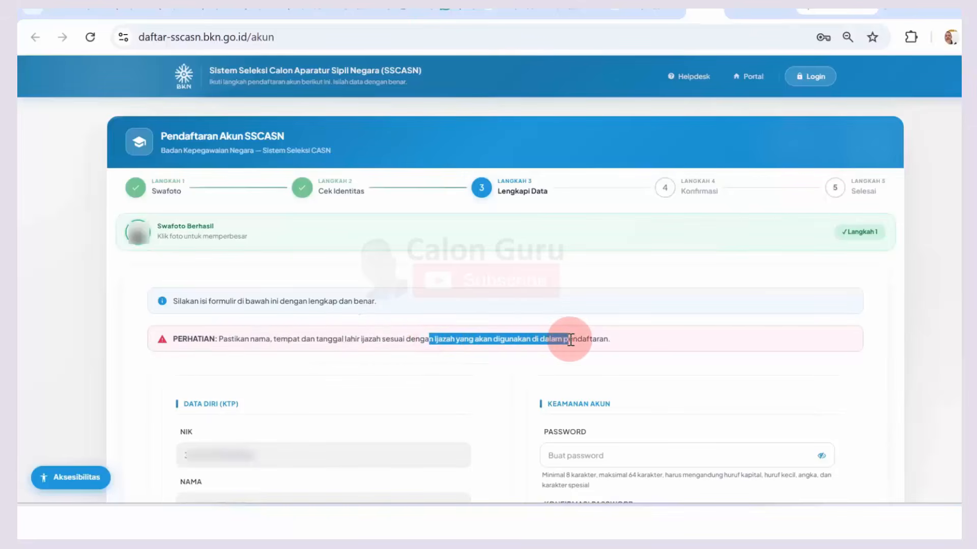
pyautogui.click(571, 340)
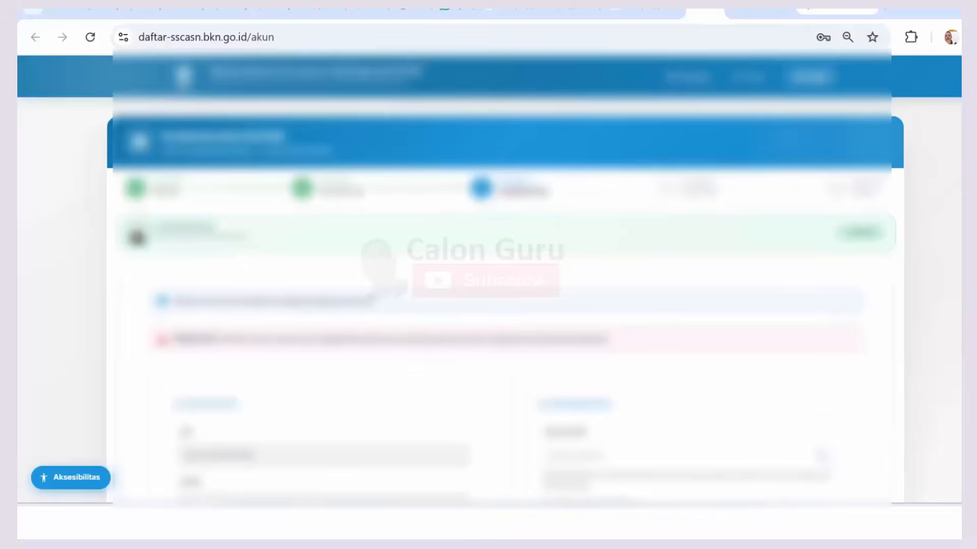
pyautogui.scroll(-6, 504, 280)
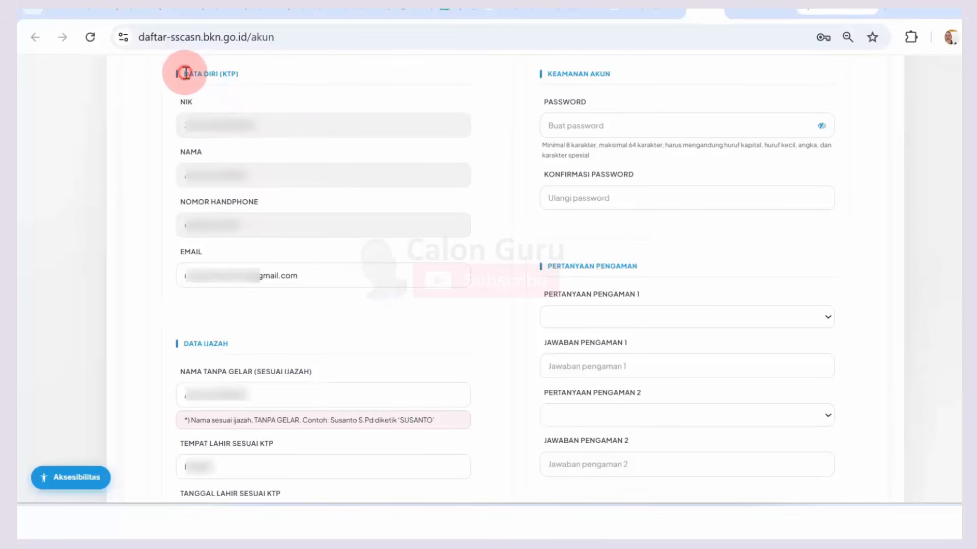
pyautogui.moveTo(187, 74); pyautogui.dragTo(219, 75)
pyautogui.click(219, 75)
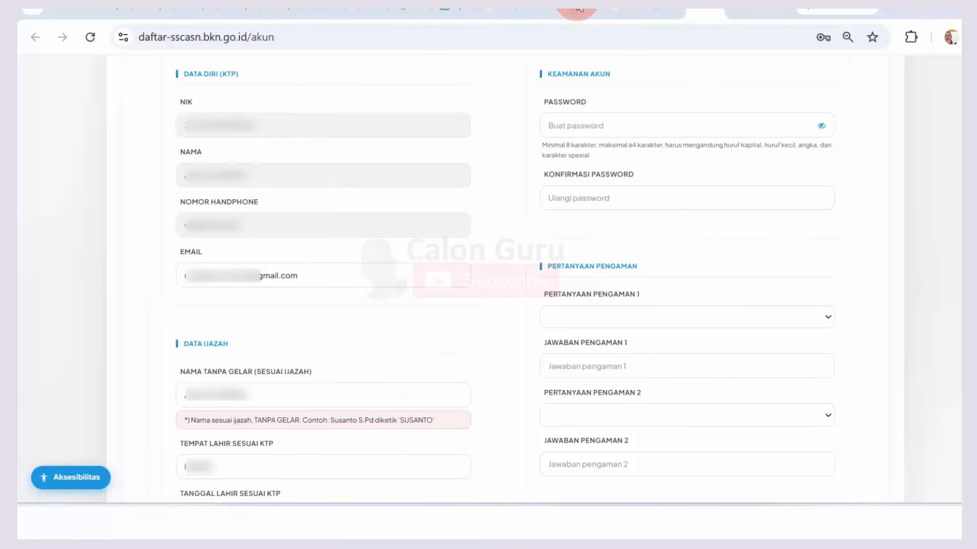
# Step: Fill Kabupaten/Kota Lahir with the (KAB) regency suggestion matching the diploma
pyautogui.scroll(-10, 488, 274)
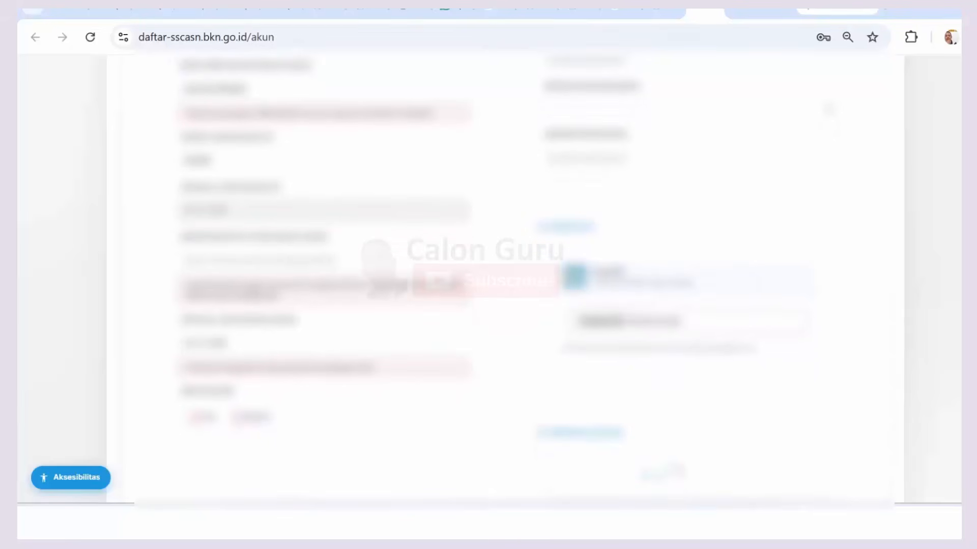
pyautogui.scroll(-2, 488, 275)
pyautogui.scroll(3, 488, 275)
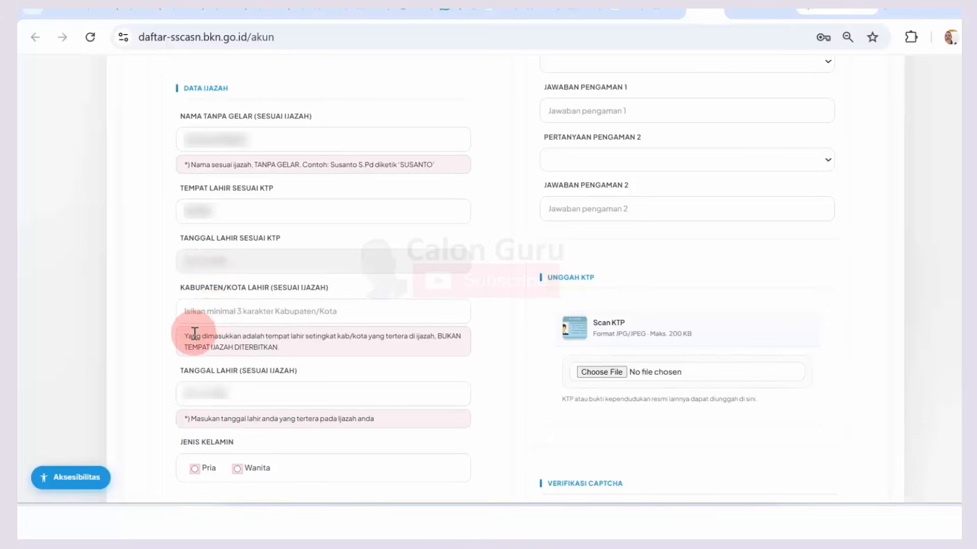
pyautogui.moveTo(194, 333); pyautogui.dragTo(377, 337)
pyautogui.click(378, 337)
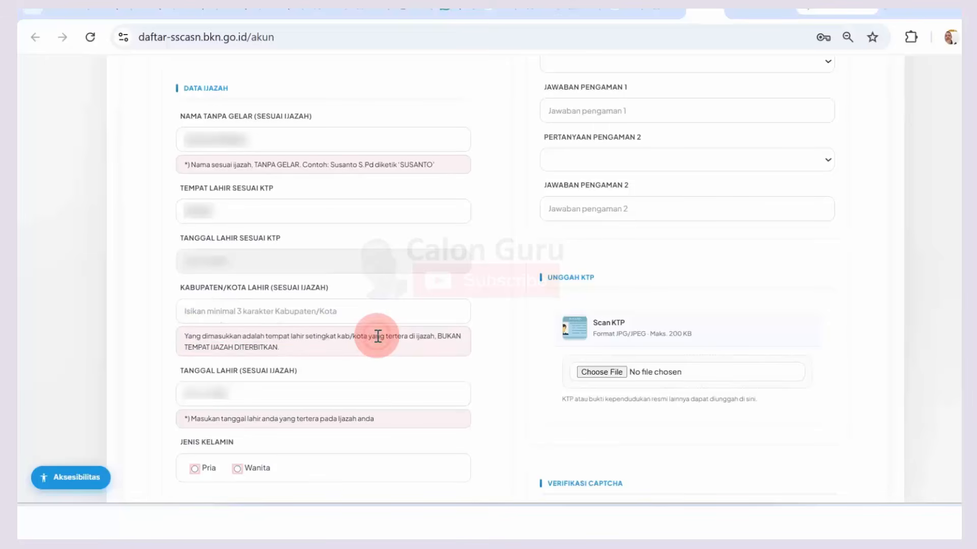
pyautogui.click(249, 312)
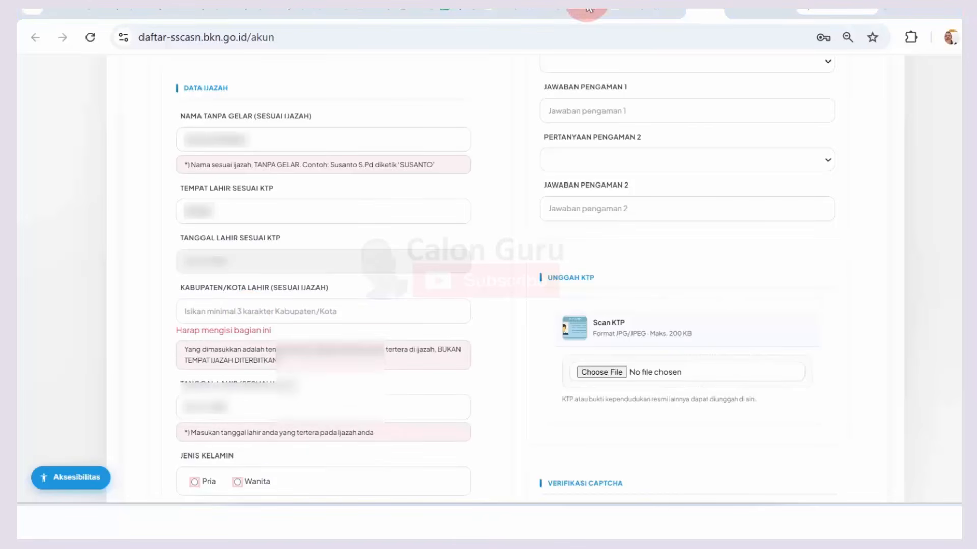
pyautogui.click(212, 311)
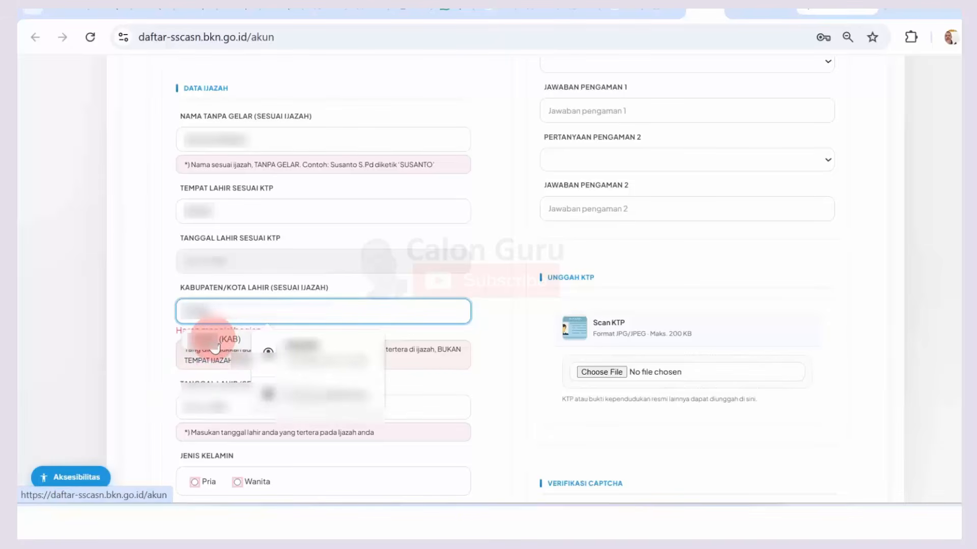
pyautogui.click(215, 347)
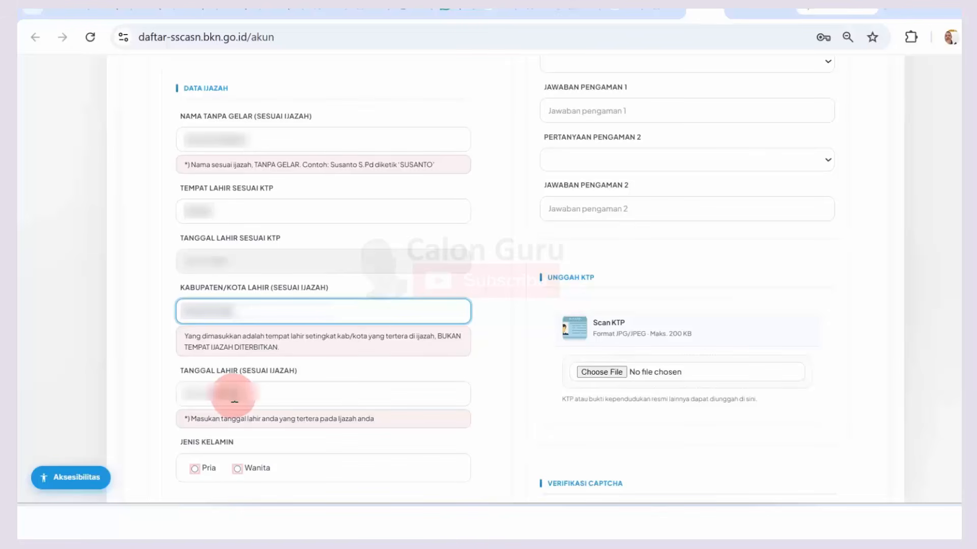
# Step: Set Jenis Kelamin to Pria
pyautogui.click(194, 466)
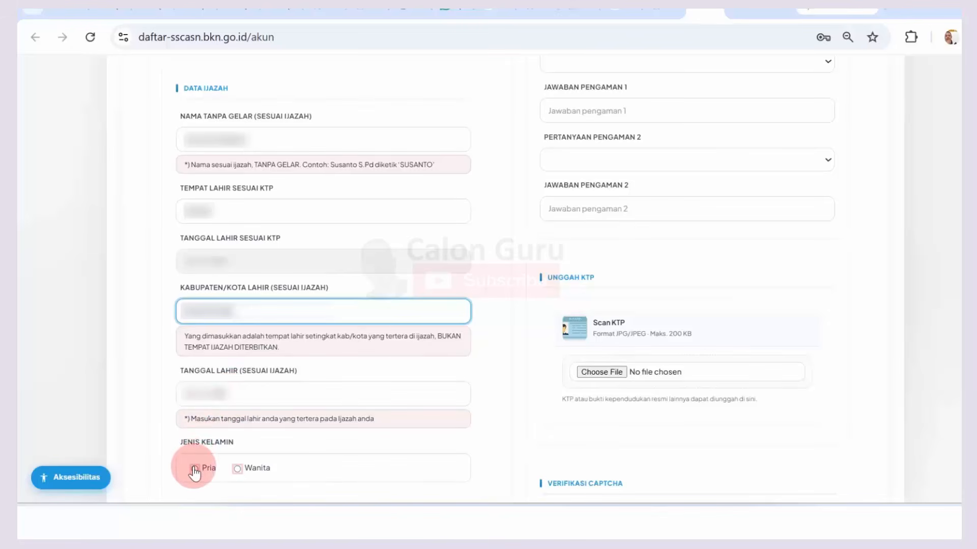
pyautogui.click(194, 468)
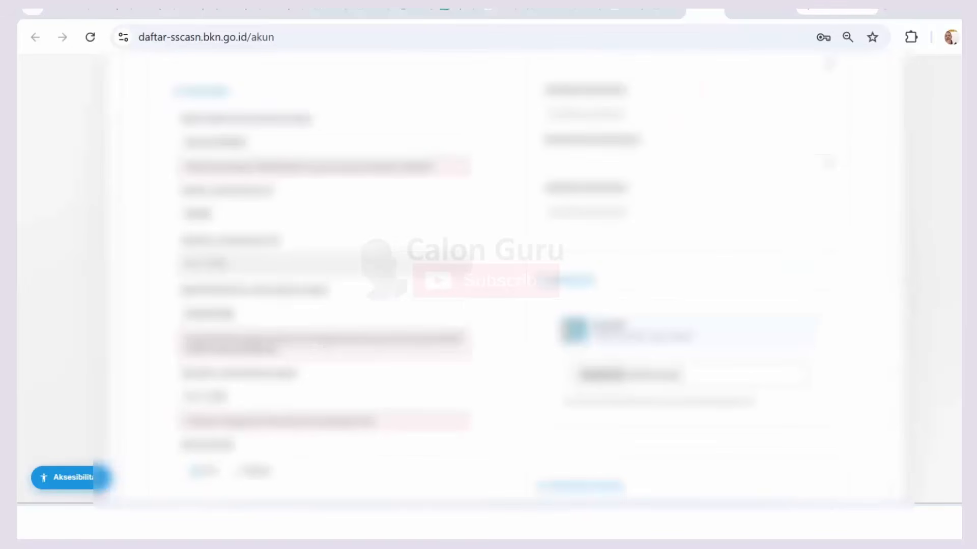
pyautogui.scroll(8, 504, 279)
pyautogui.scroll(-1, 503, 280)
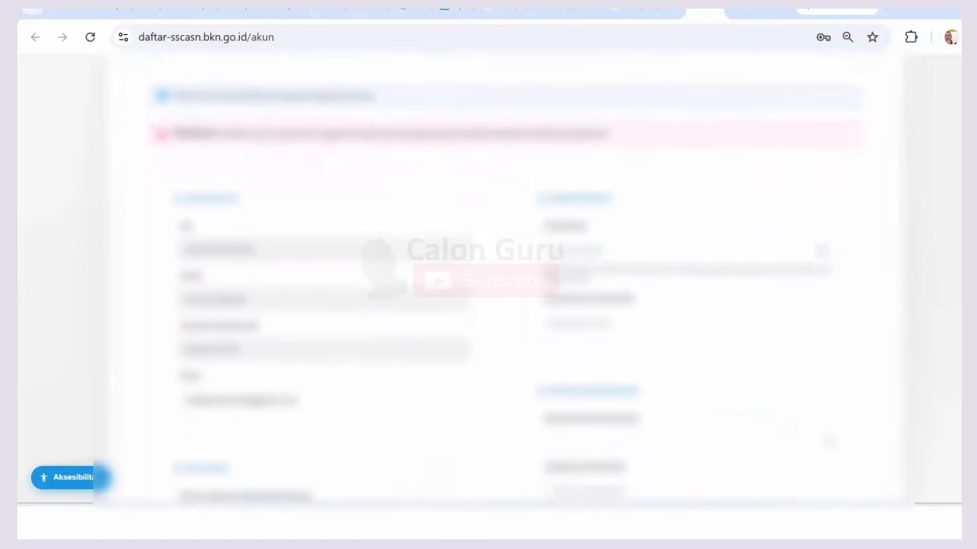
pyautogui.scroll(-3, 490, 283)
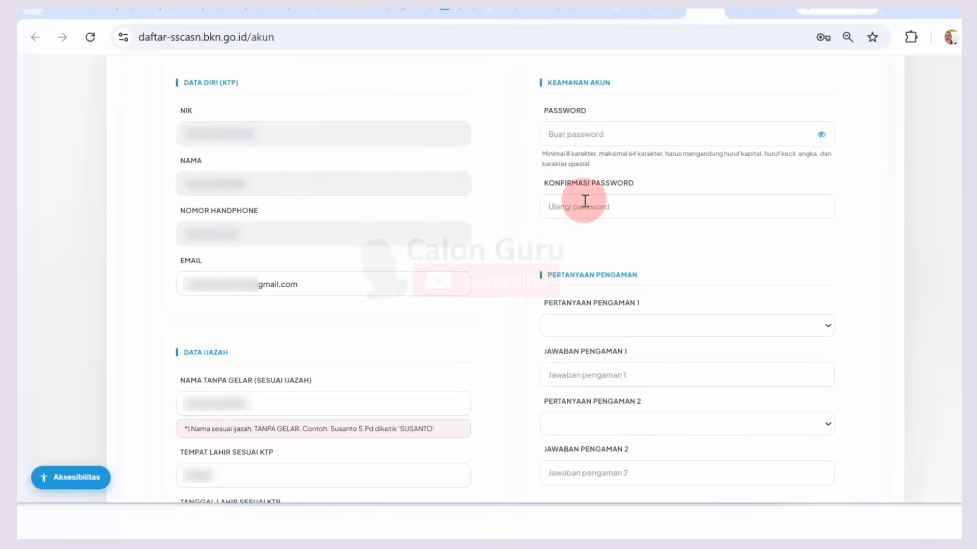
# Step: Paste the account password into Password and Konfirmasi Password under Keamanan Akun
pyautogui.click(557, 136)
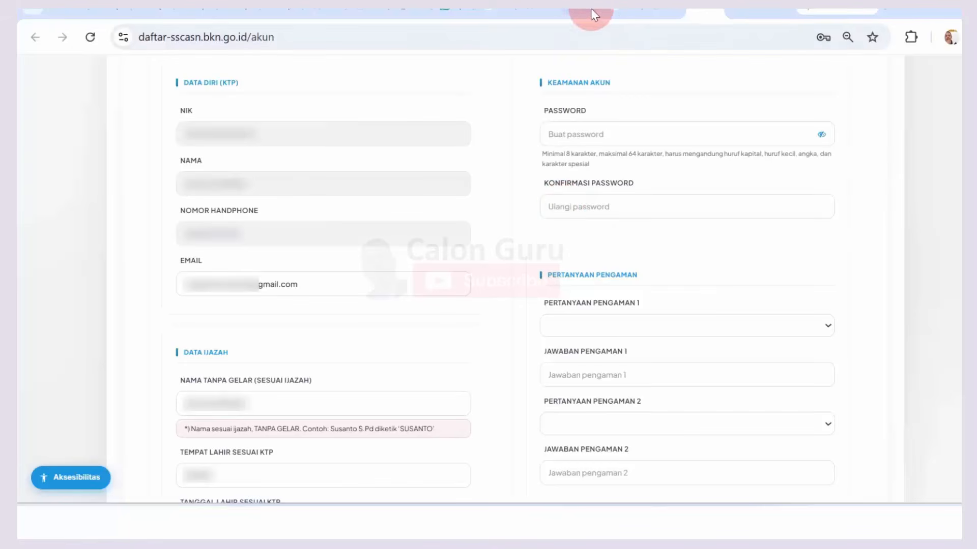
pyautogui.click(580, 138)
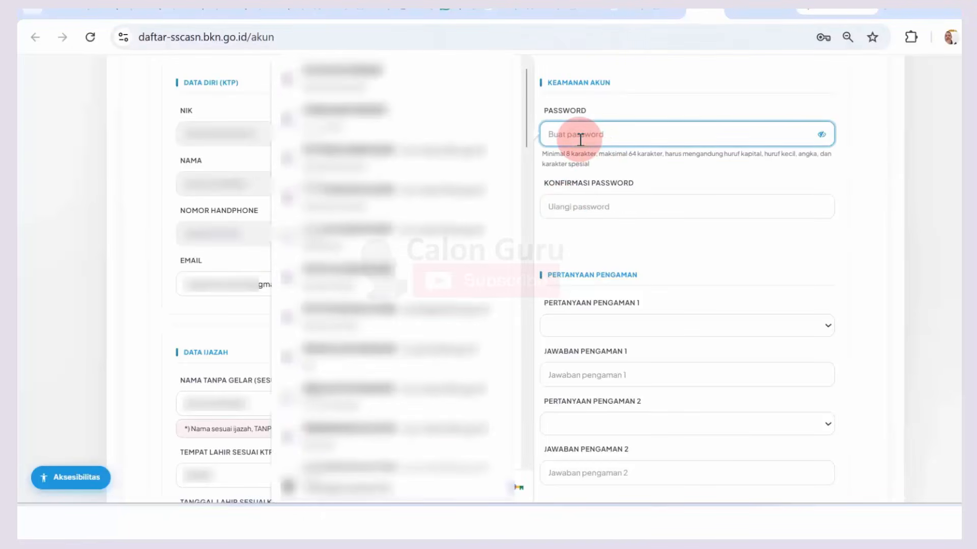
pyautogui.hotkey('ctrl', 'v')
pyautogui.click(580, 200)
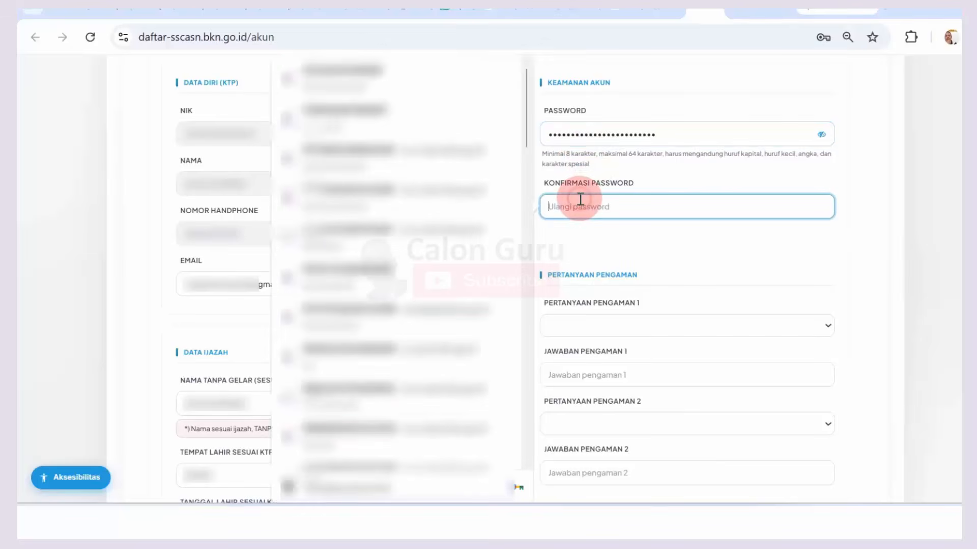
pyautogui.hotkey('ctrl', 'v')
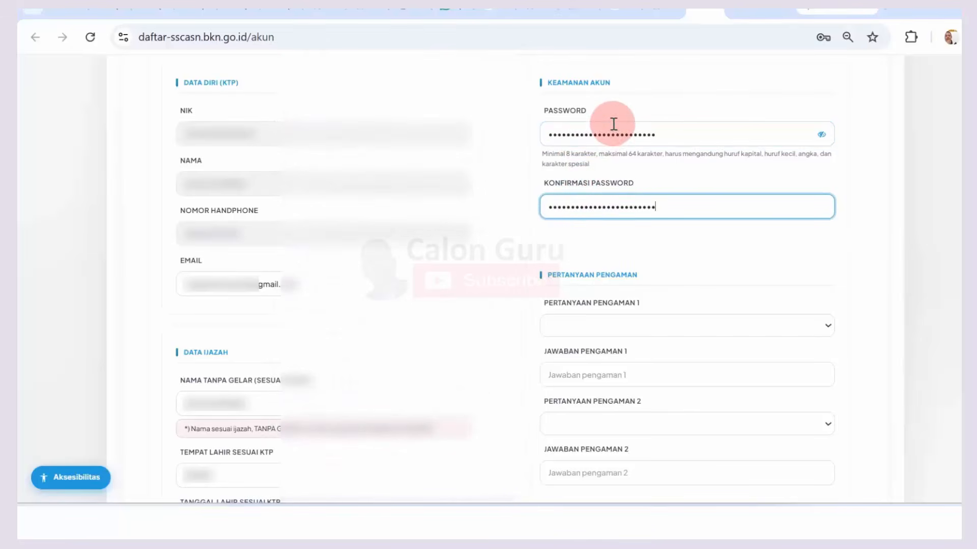
pyautogui.click(626, 240)
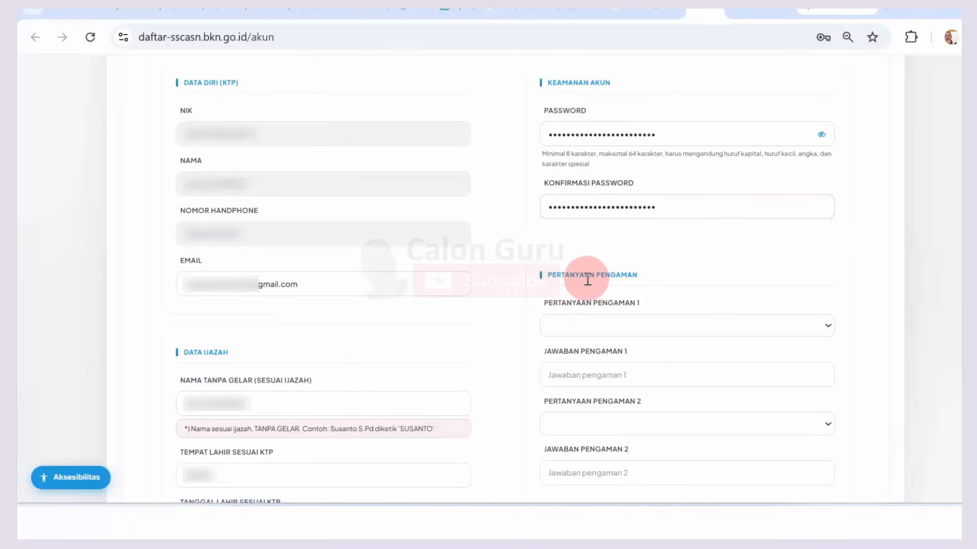
pyautogui.press('capslock')
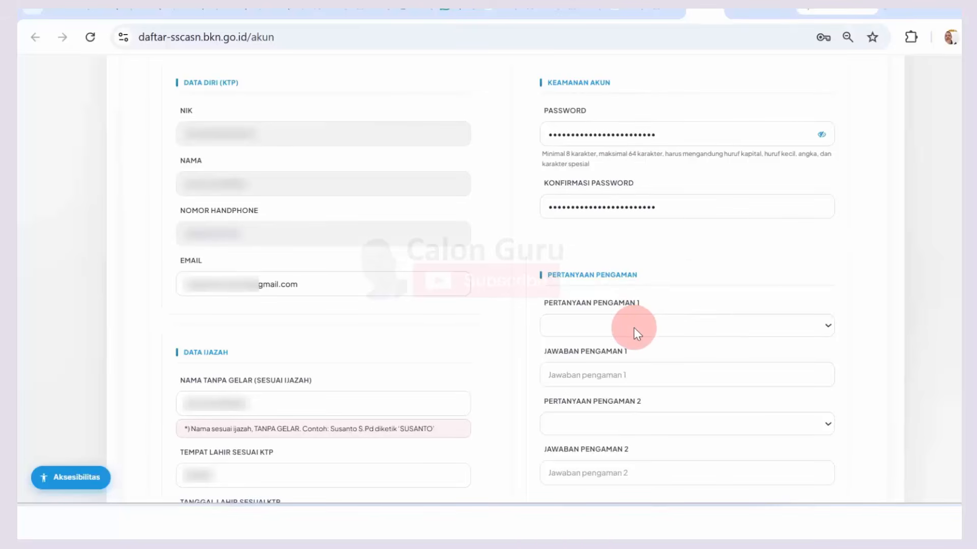
# Step: Choose 'Siapakah nama penyanyi favorit kamu?' as the first security question and fill its answer
pyautogui.click(680, 326)
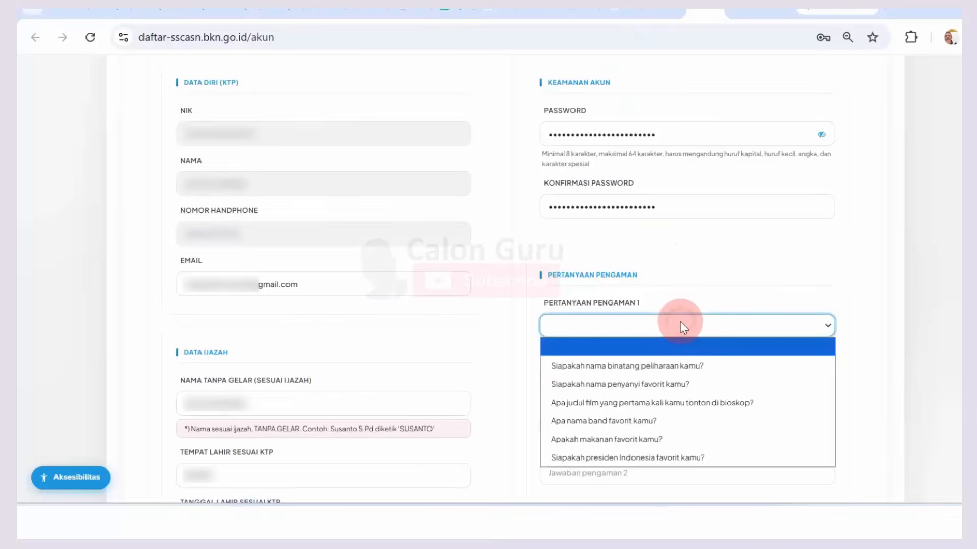
pyautogui.click(658, 384)
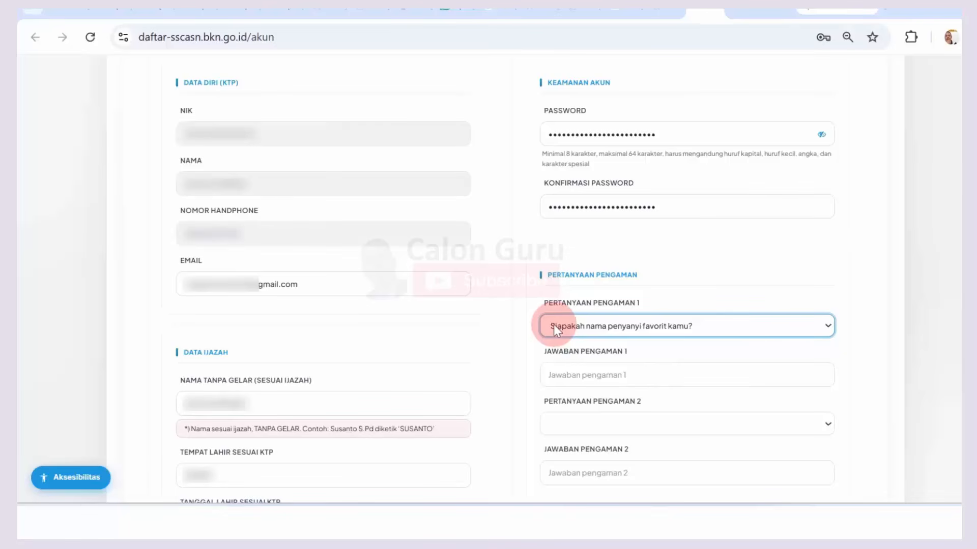
pyautogui.click(564, 375)
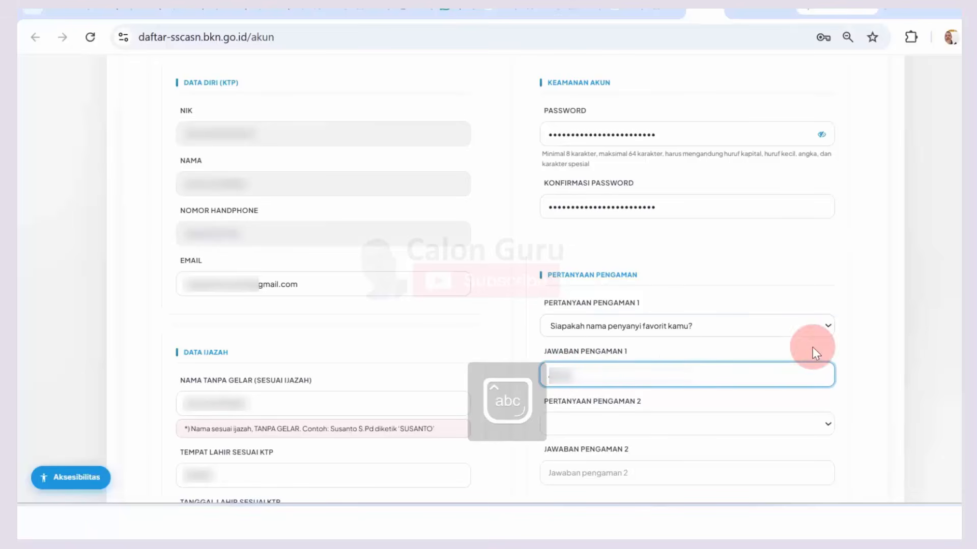
pyautogui.click(572, 4)
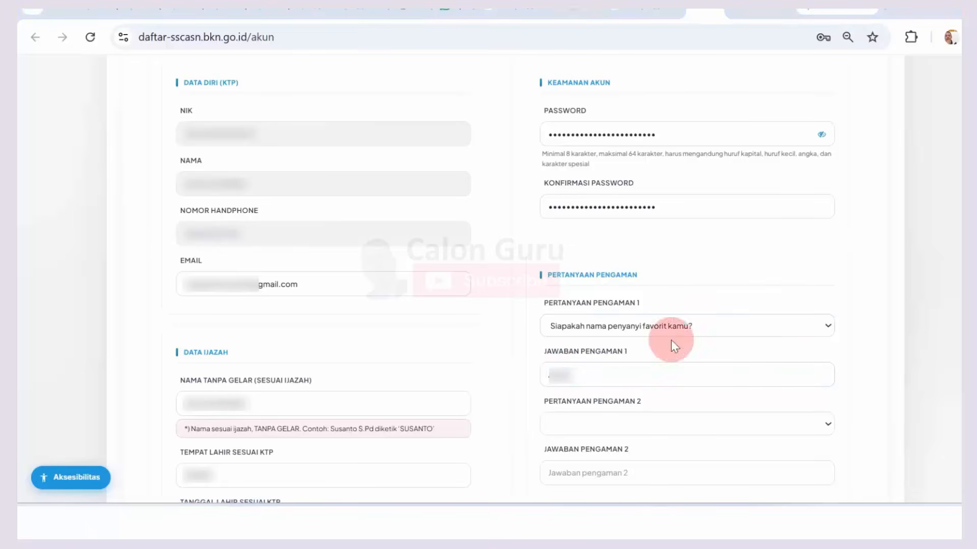
pyautogui.click(597, 425)
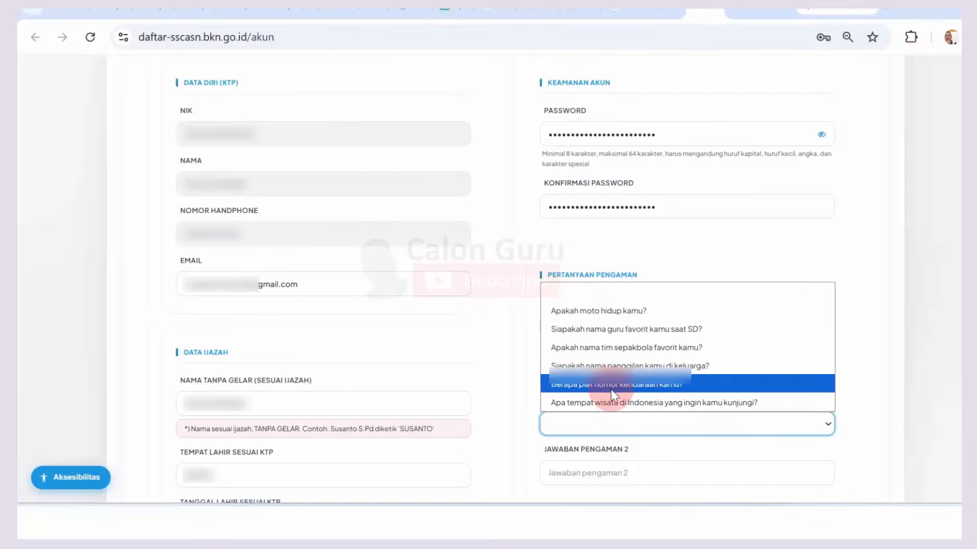
pyautogui.click(598, 311)
pyautogui.click(618, 474)
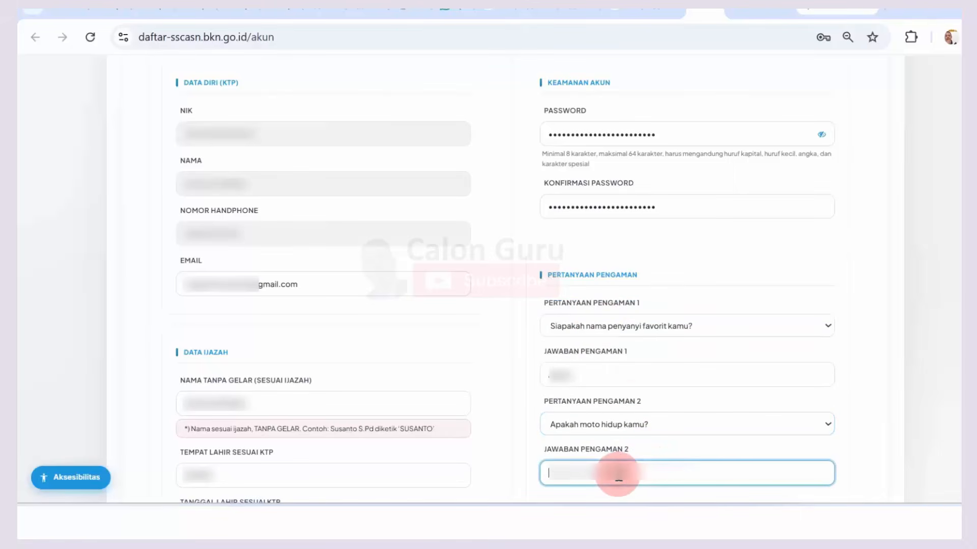
pyautogui.press('capslock')
pyautogui.press('capslock')
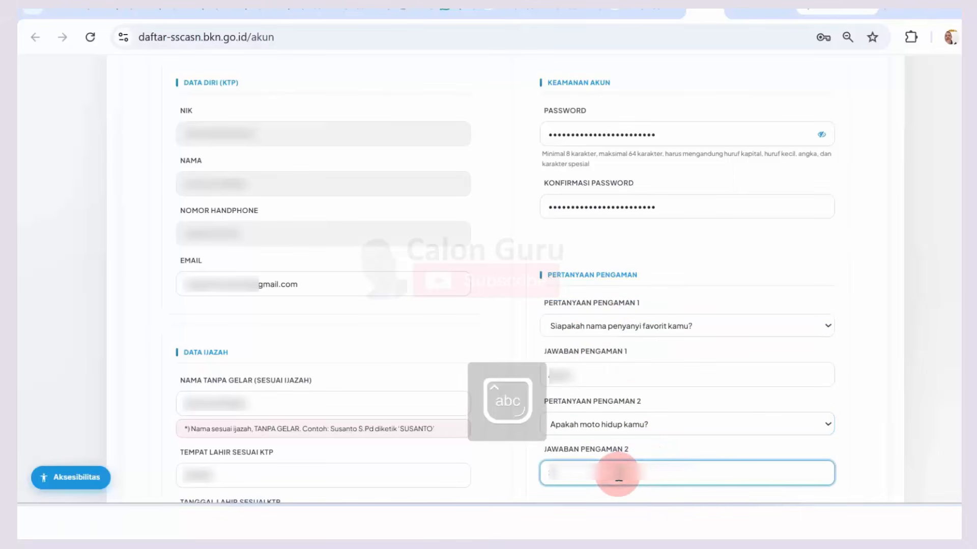
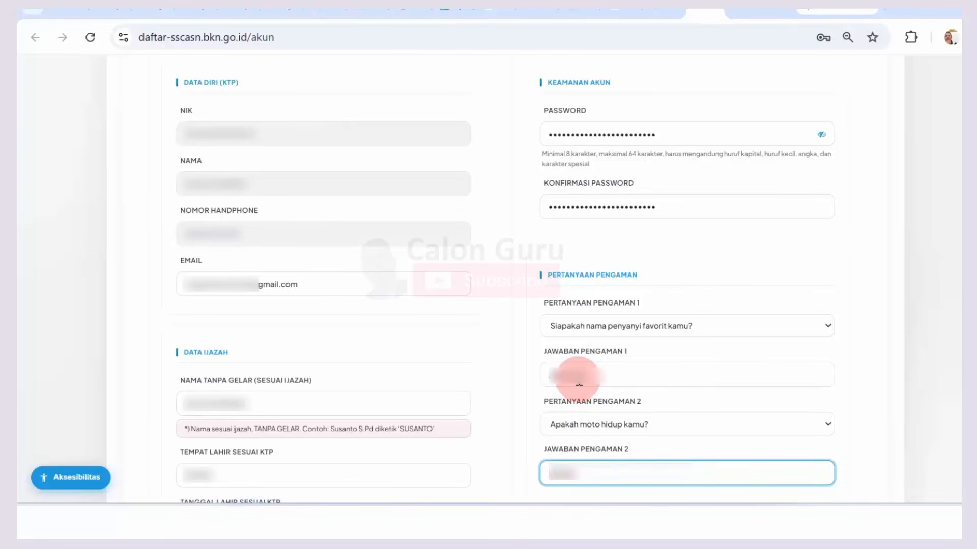
pyautogui.click(575, 7)
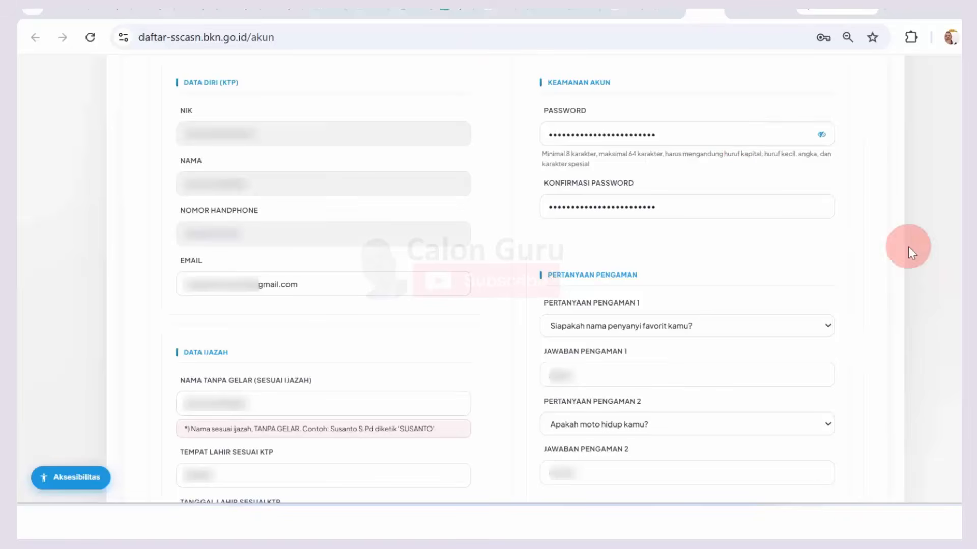
# Step: Scroll to Unggah KTP and highlight its 'Format JPG/JPEG · Maks. 200 KB' note
pyautogui.scroll(-5, 505, 282)
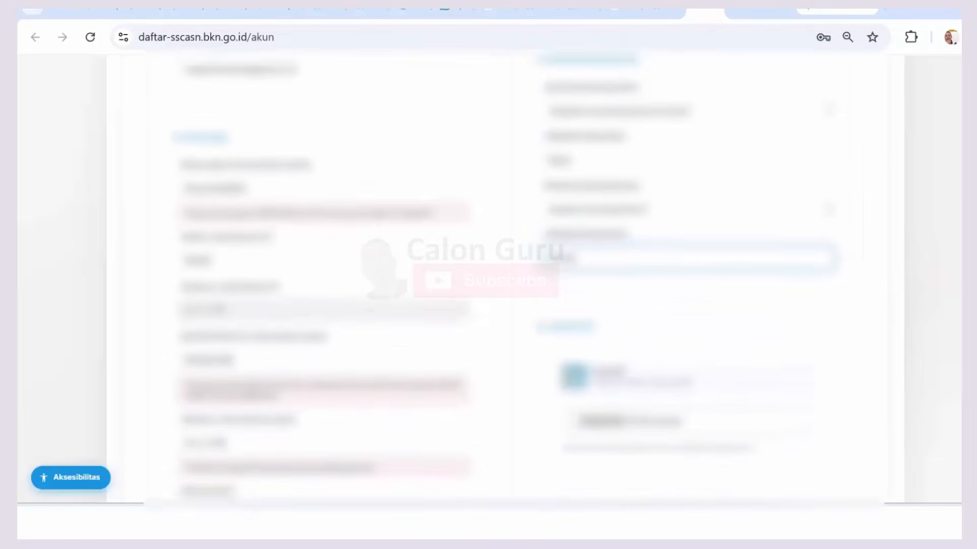
pyautogui.scroll(-3, 839, 289)
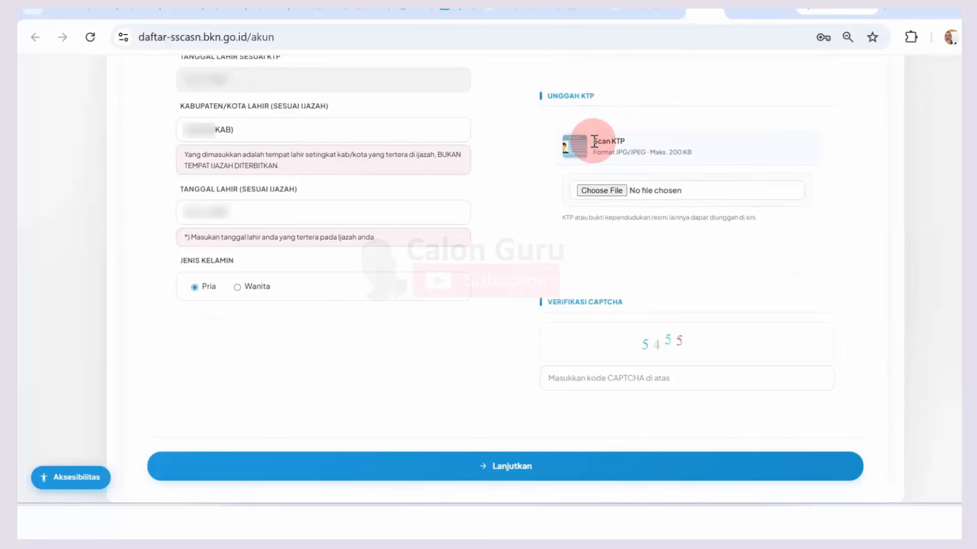
pyautogui.moveTo(591, 152); pyautogui.dragTo(645, 153)
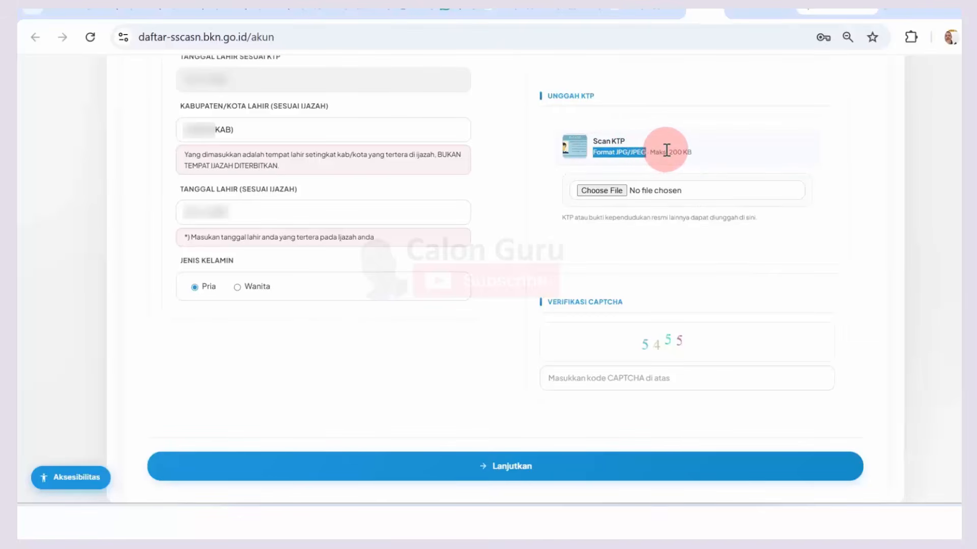
pyautogui.click(667, 150)
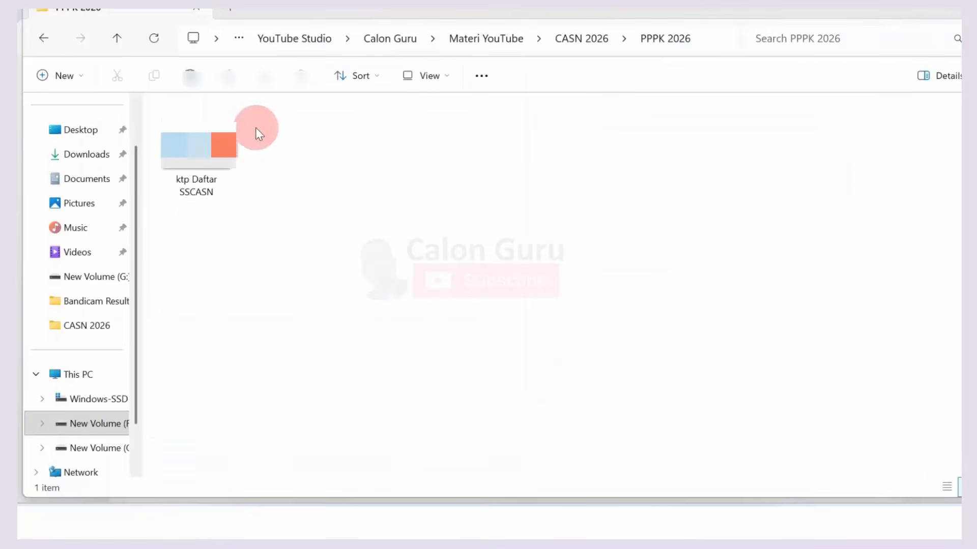
# Step: Upload 'ktp Daftar SSCASN' from the Downloads folder as the KTP scan
pyautogui.click(183, 147)
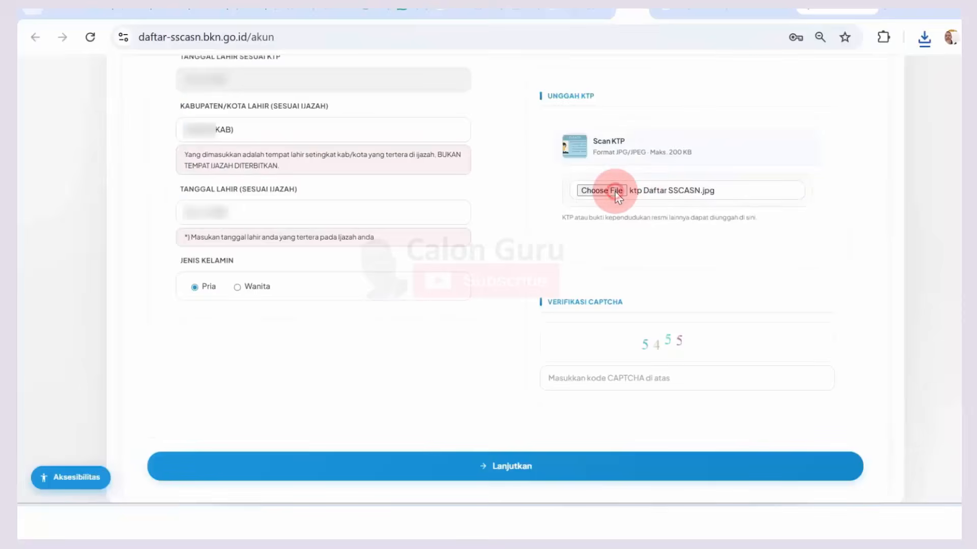
pyautogui.click(615, 191)
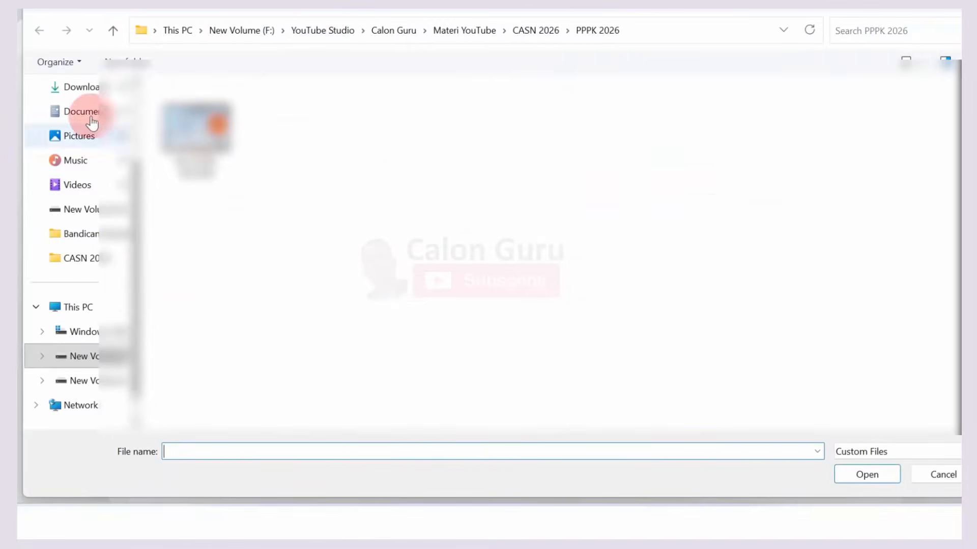
pyautogui.click(76, 86)
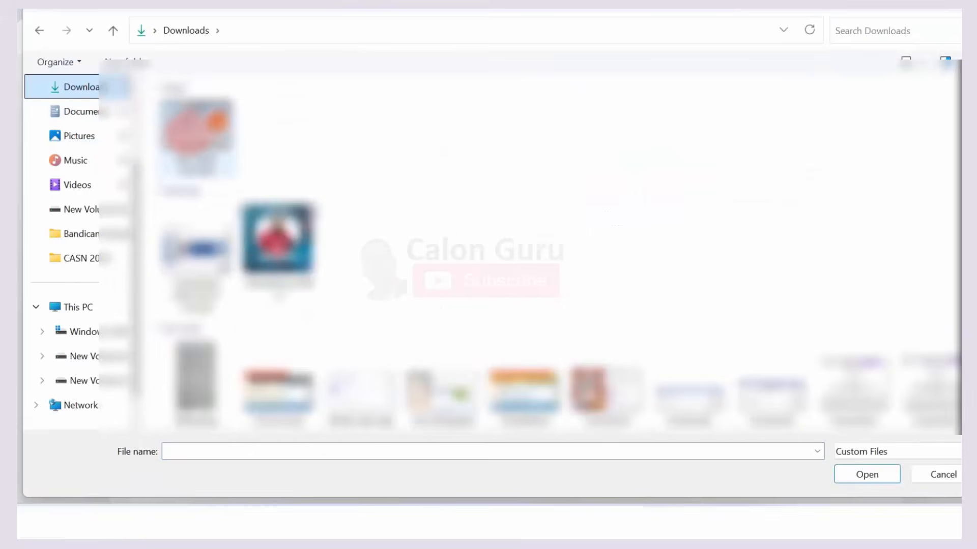
pyautogui.click(190, 133)
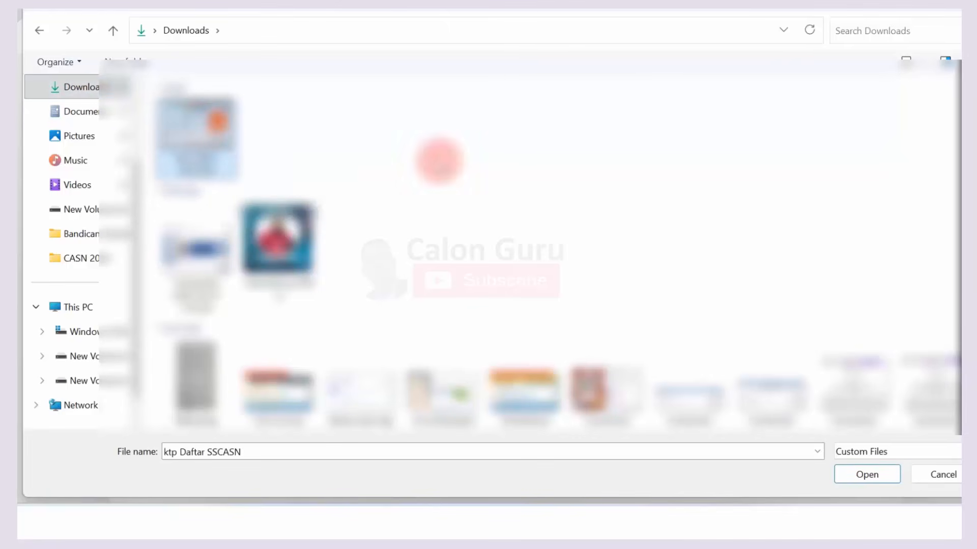
pyautogui.click(865, 473)
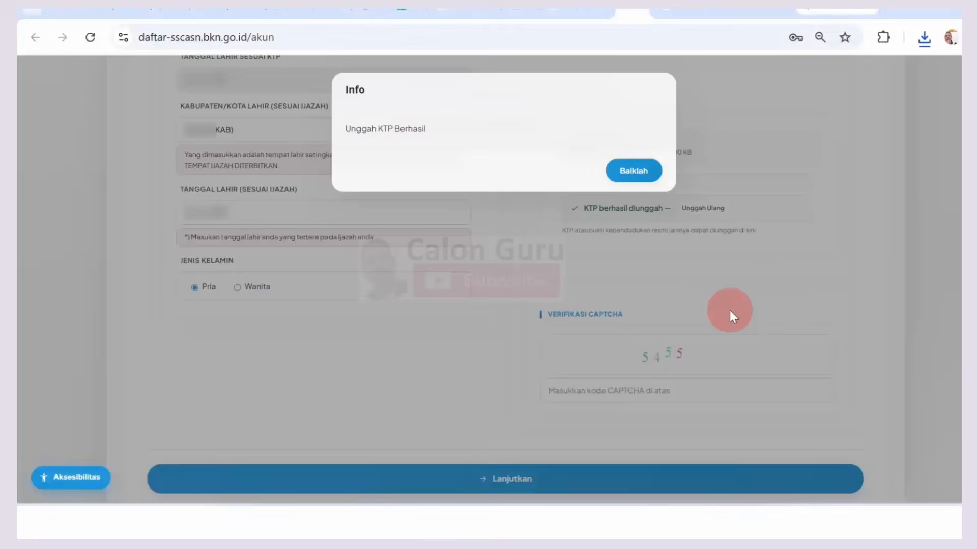
pyautogui.moveTo(364, 132); pyautogui.dragTo(419, 131)
# Step: Enter CAPTCHA 5455 and submit the form to reach the step 4 Konfirmasi summary
pyautogui.click(637, 172)
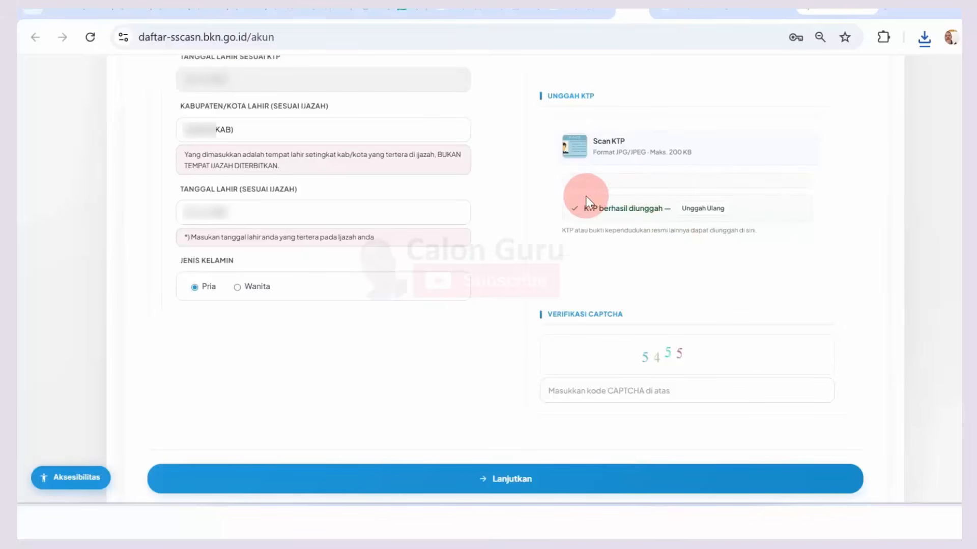
pyautogui.moveTo(584, 208); pyautogui.dragTo(633, 210)
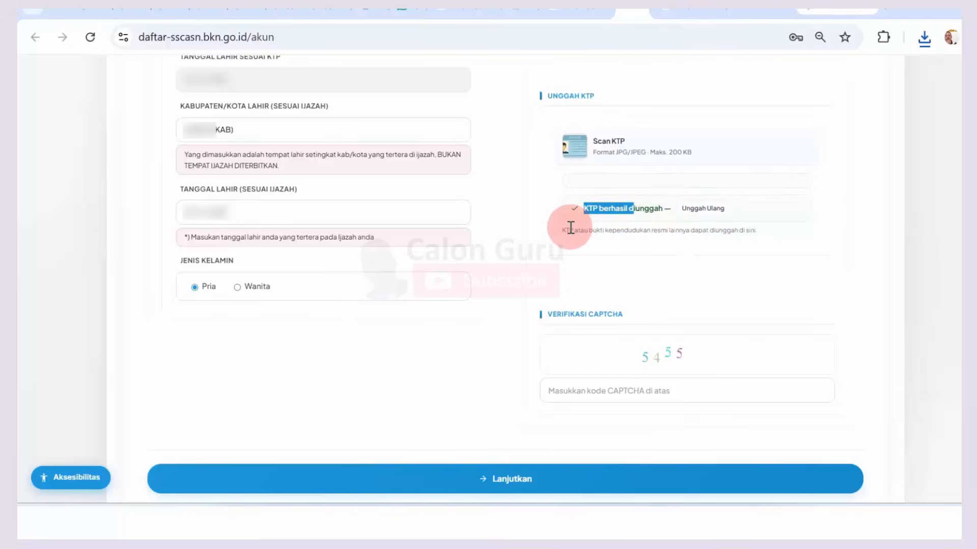
pyautogui.click(588, 390)
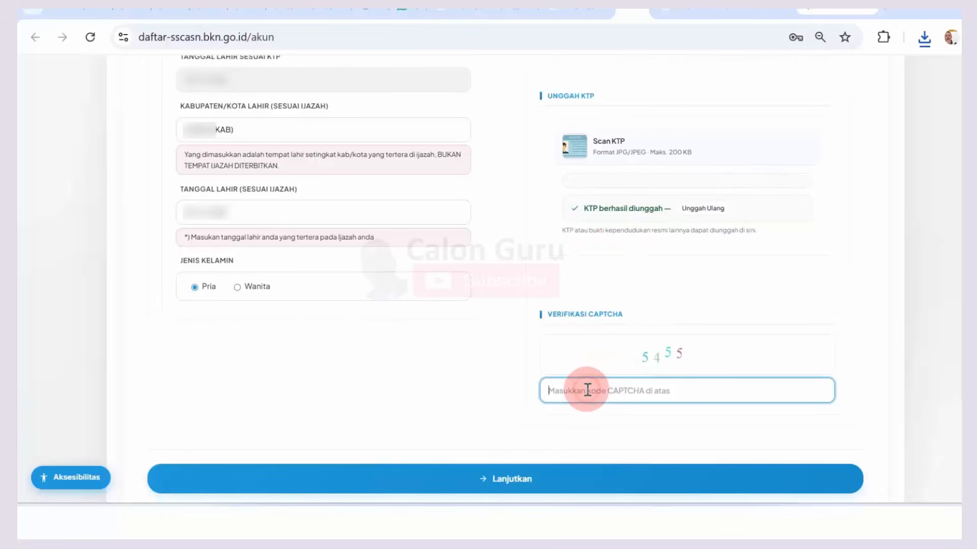
pyautogui.write('5455')
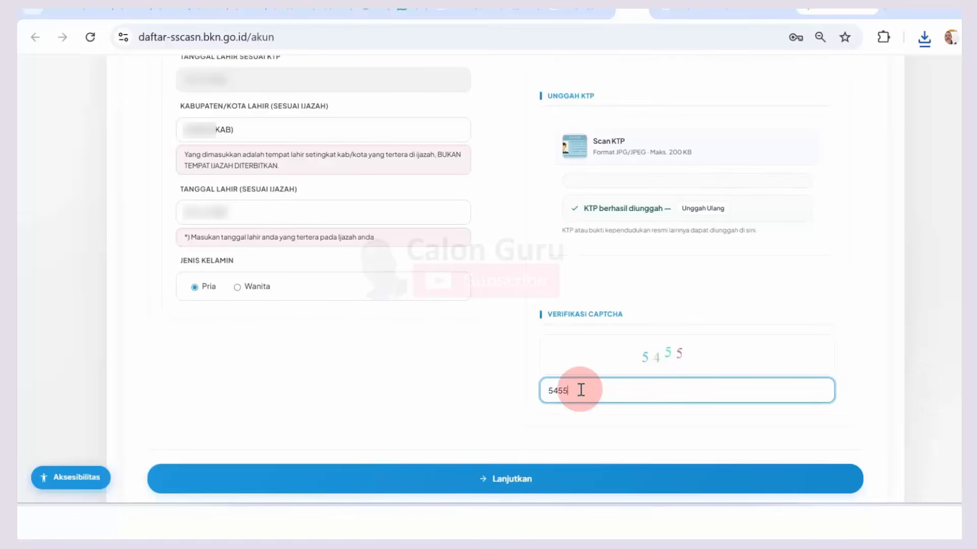
pyautogui.click(487, 477)
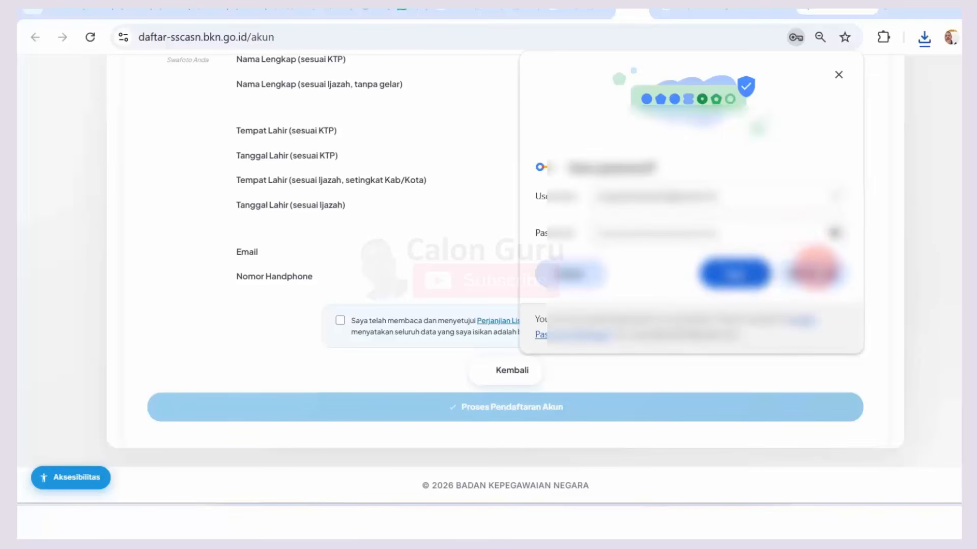
# Step: Dismiss Chrome's save-password offer and read the Konfirmasi instruction notice at the top
pyautogui.click(816, 273)
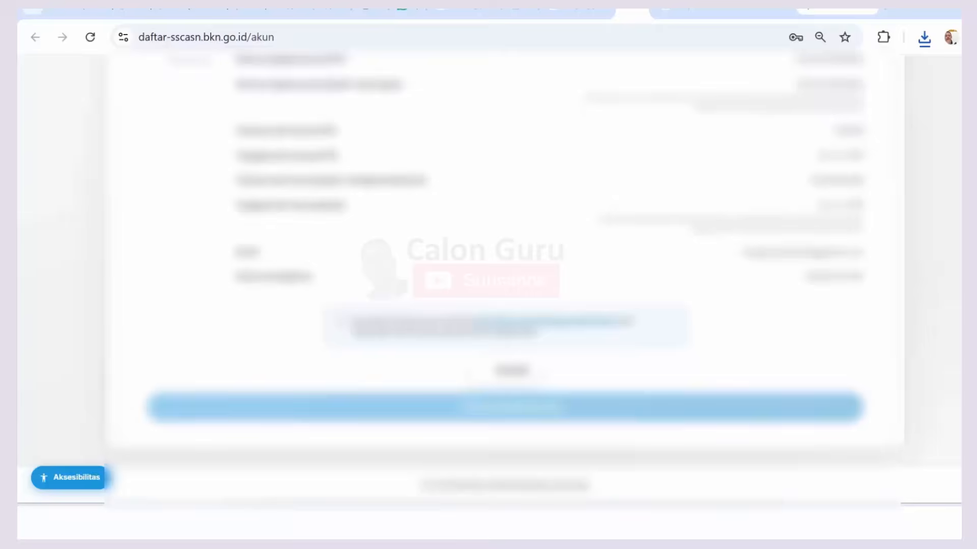
pyautogui.scroll(7, 503, 280)
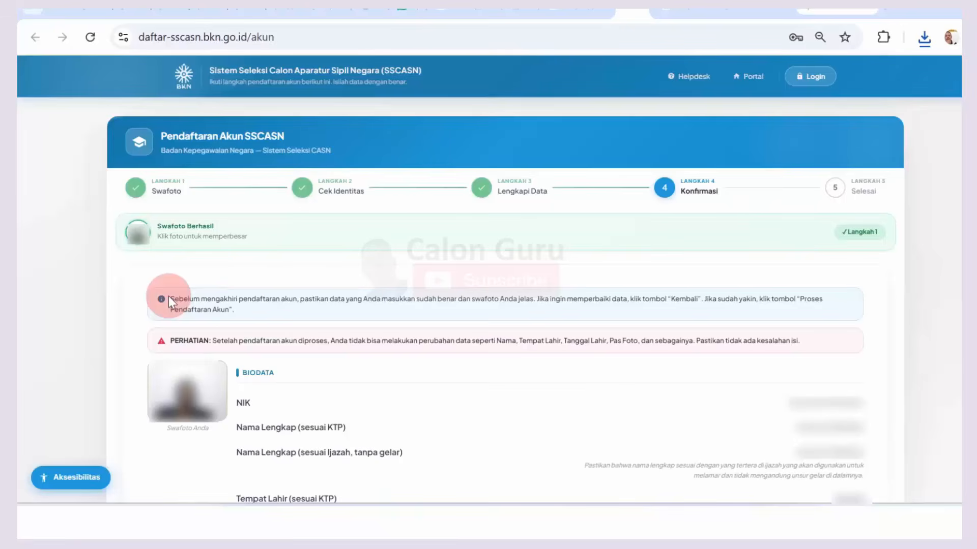
pyautogui.moveTo(169, 299); pyautogui.dragTo(253, 316)
pyautogui.click(221, 324)
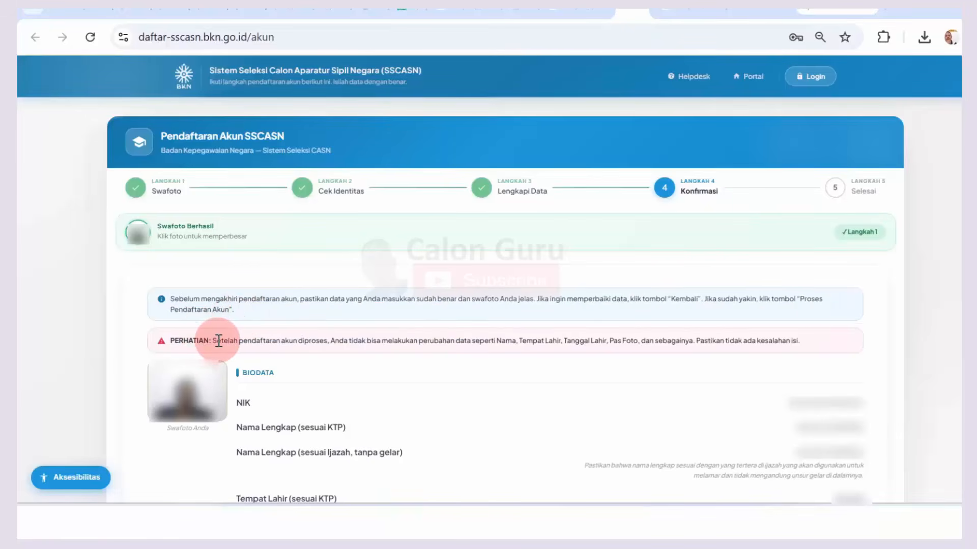
# Step: Read the warning about unchangeable data, then review the biodata rows from NIK to Nomor Handphone
pyautogui.moveTo(219, 341); pyautogui.dragTo(729, 338)
pyautogui.click(729, 339)
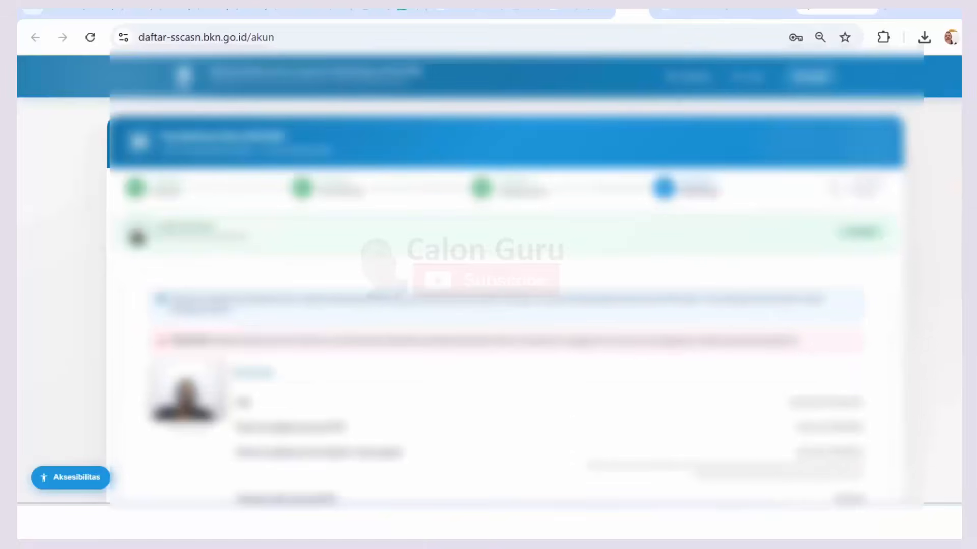
pyautogui.scroll(-5, 508, 280)
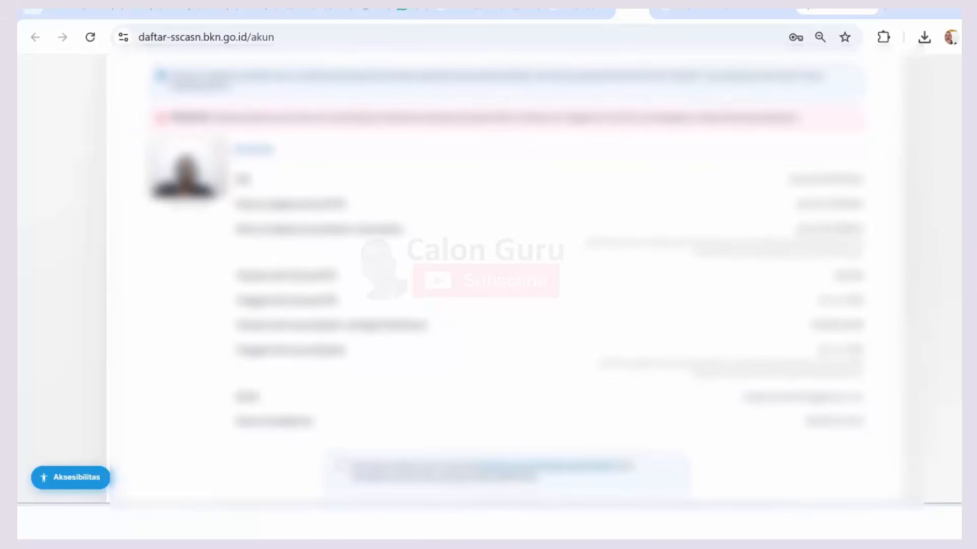
pyautogui.scroll(-2, 338, 174)
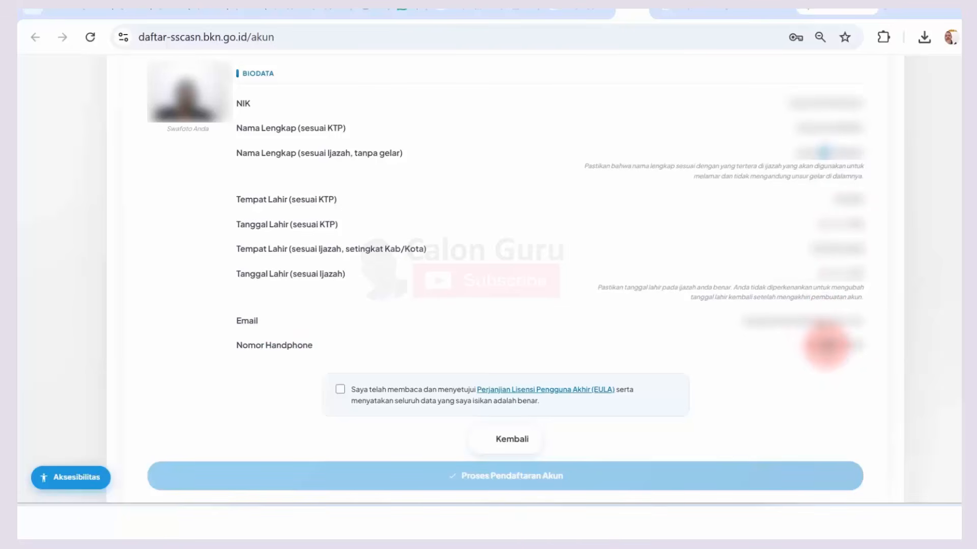
# Step: Accept the EULA statement, submit with Proses Pendaftaran Akun, and confirm with Iya
pyautogui.click(340, 391)
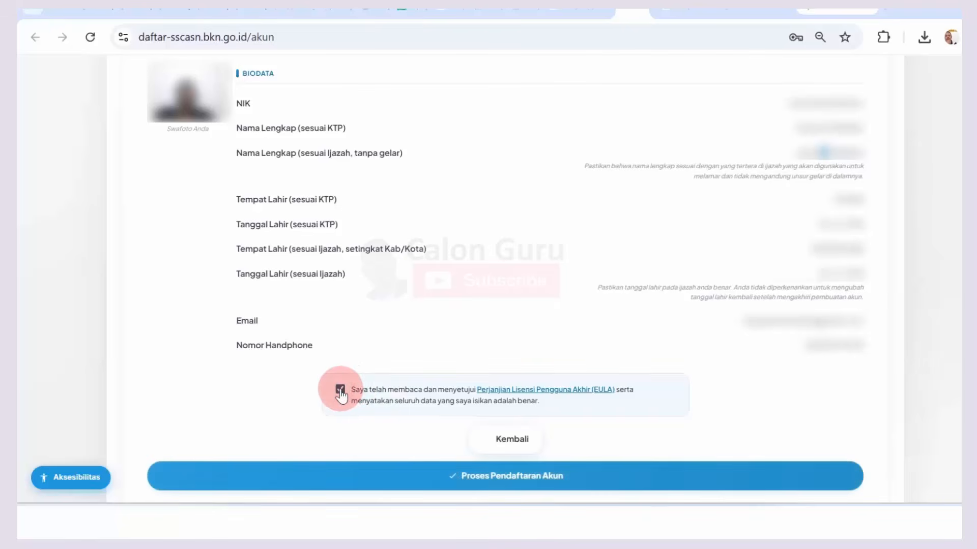
pyautogui.click(543, 476)
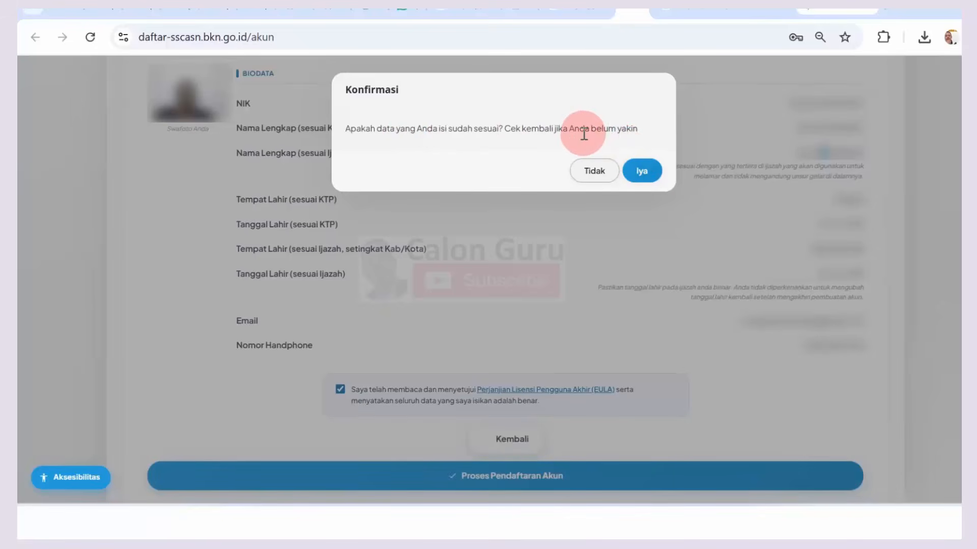
pyautogui.click(643, 170)
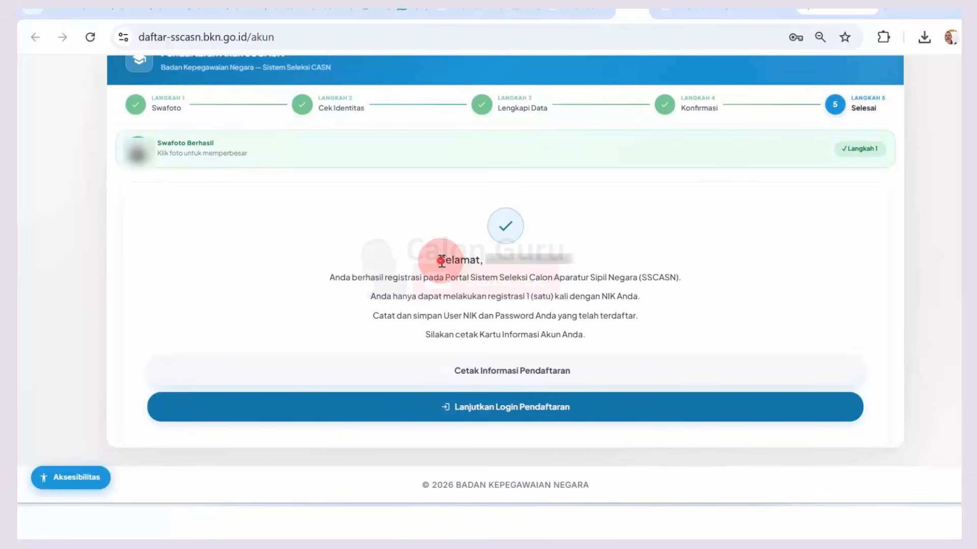
pyautogui.moveTo(440, 261); pyautogui.dragTo(559, 253)
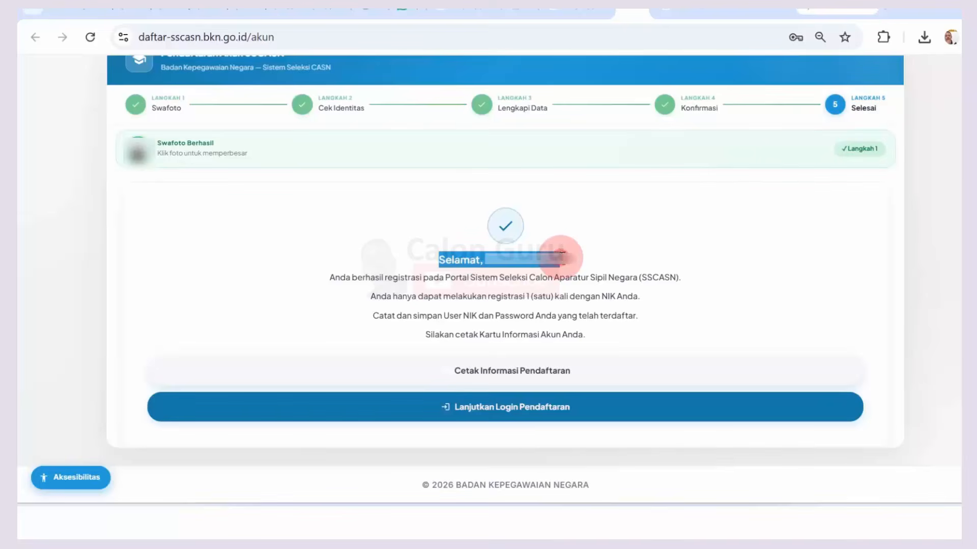
pyautogui.click(359, 301)
pyautogui.moveTo(334, 275); pyautogui.dragTo(669, 281)
pyautogui.click(659, 282)
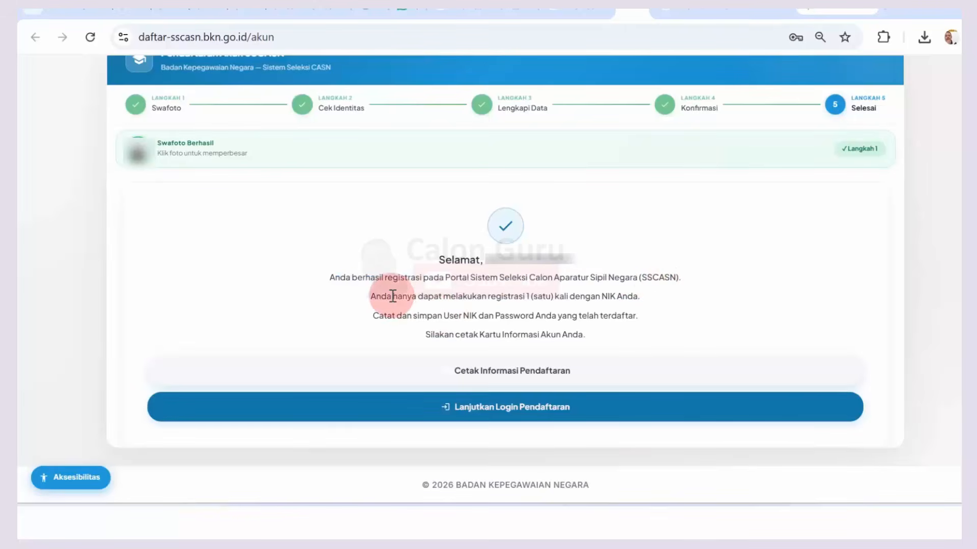
pyautogui.moveTo(393, 296); pyautogui.dragTo(633, 296)
pyautogui.click(486, 329)
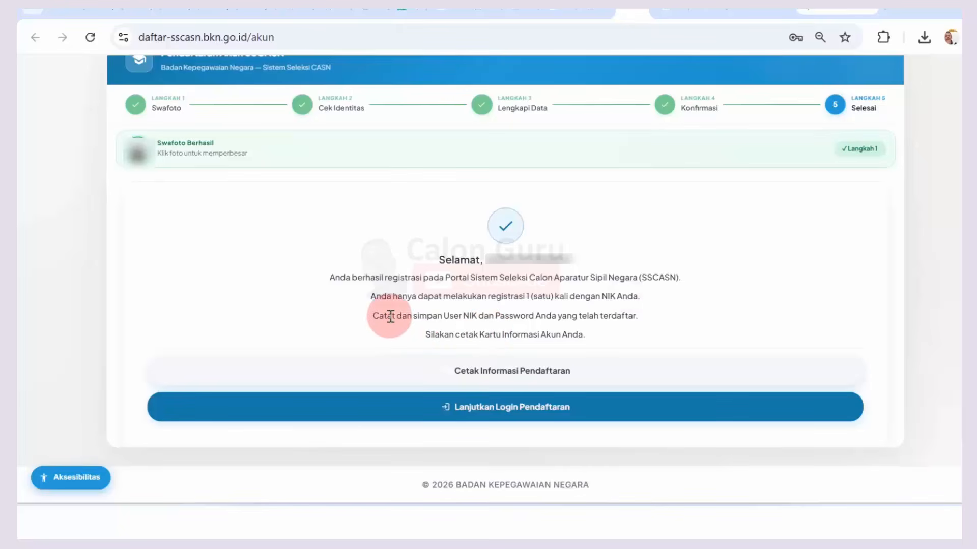
pyautogui.moveTo(391, 315); pyautogui.dragTo(648, 316)
pyautogui.click(648, 315)
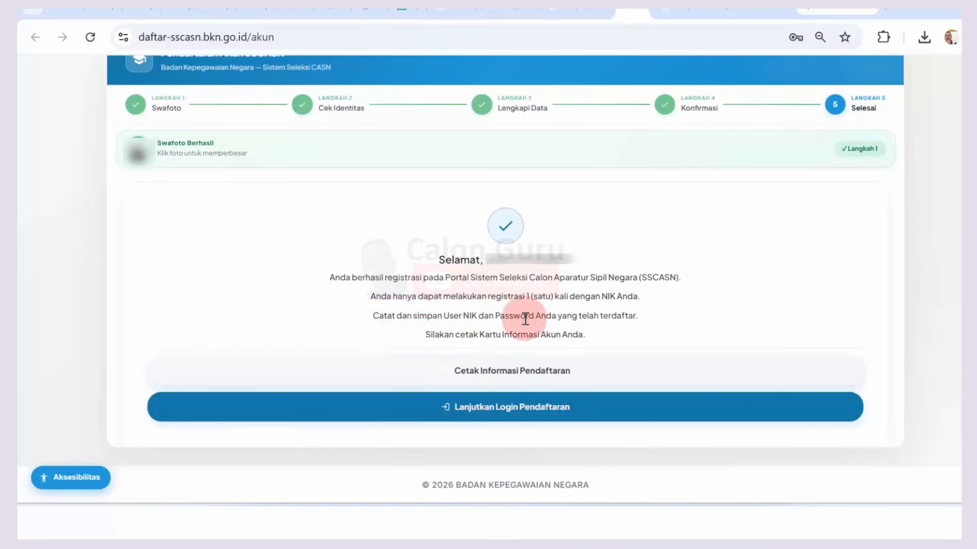
pyautogui.moveTo(454, 335); pyautogui.dragTo(564, 335)
pyautogui.click(574, 289)
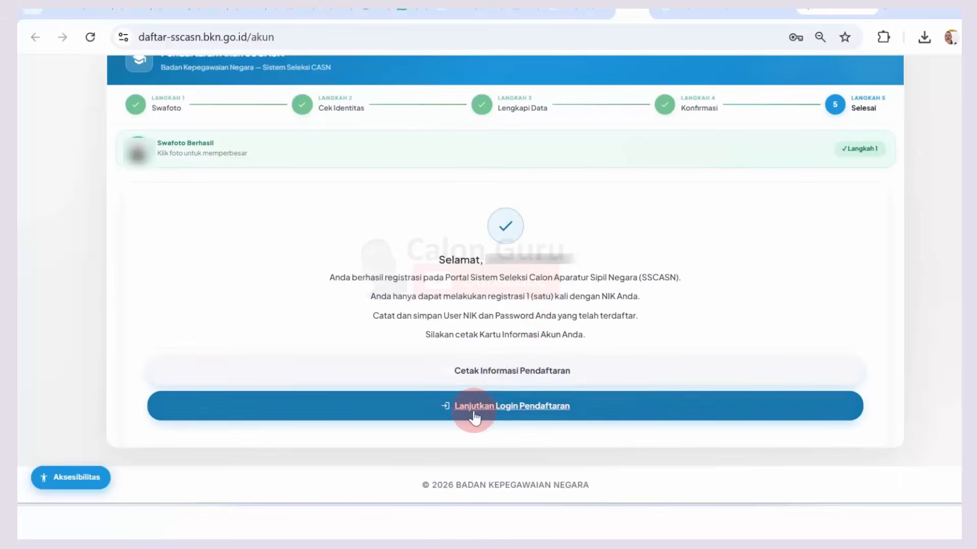
# Step: Download the account information card PDF and retry loading it in Chrome
pyautogui.click(501, 373)
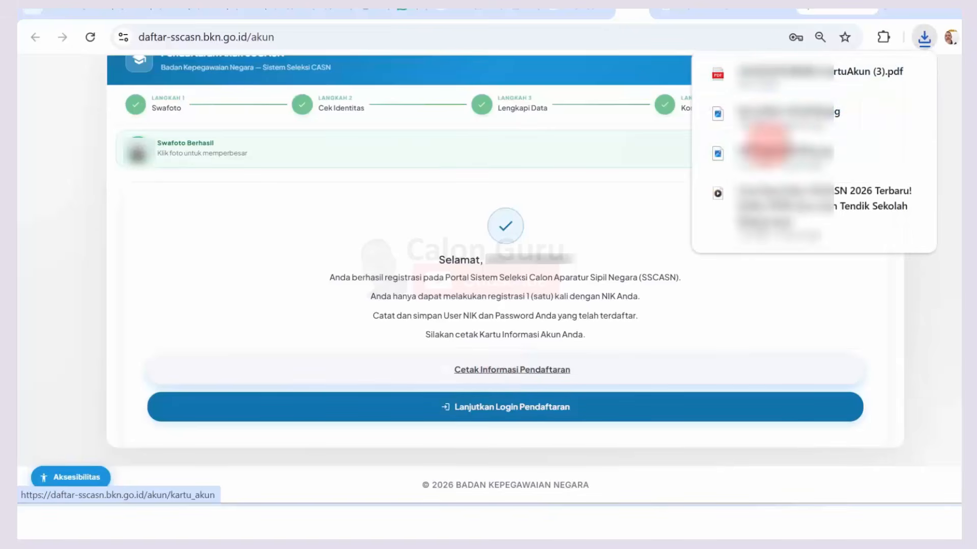
pyautogui.click(765, 71)
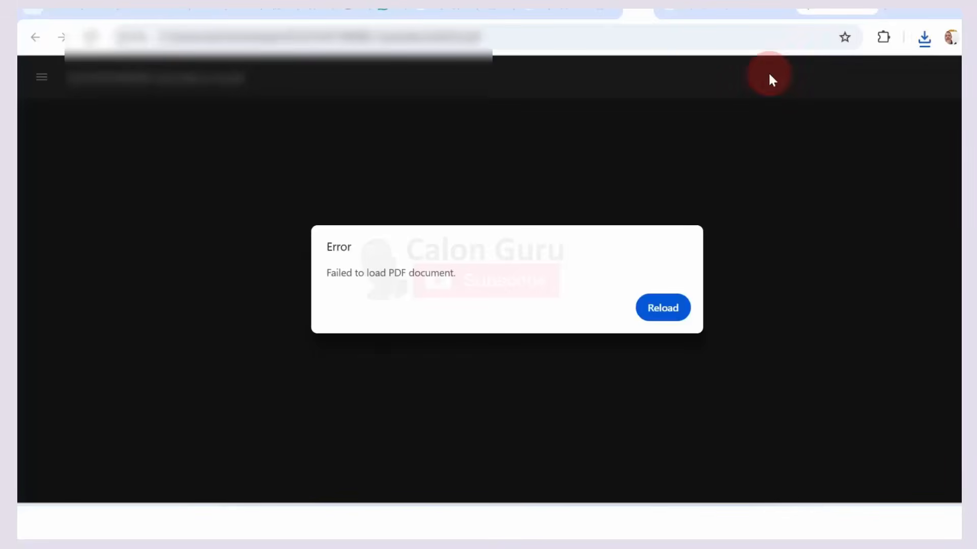
pyautogui.click(667, 306)
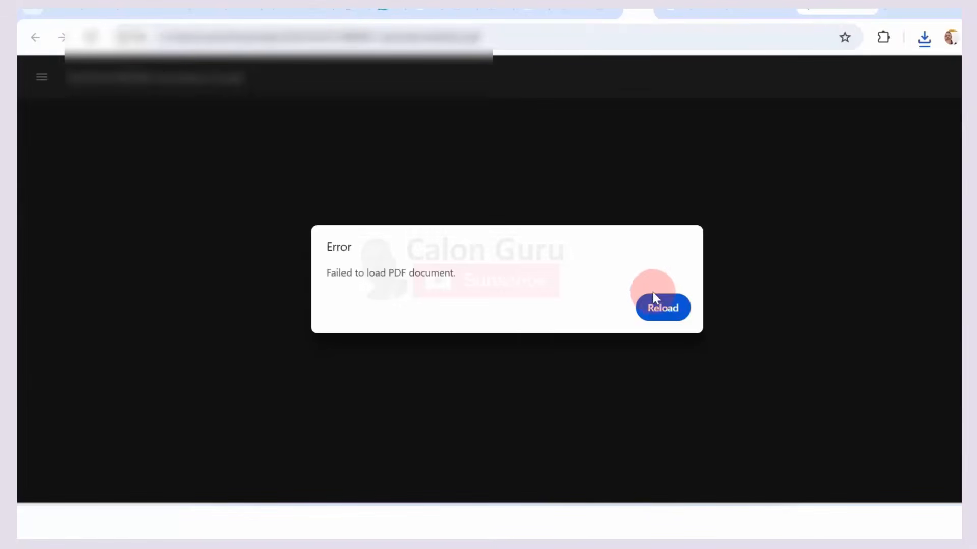
pyautogui.click(654, 306)
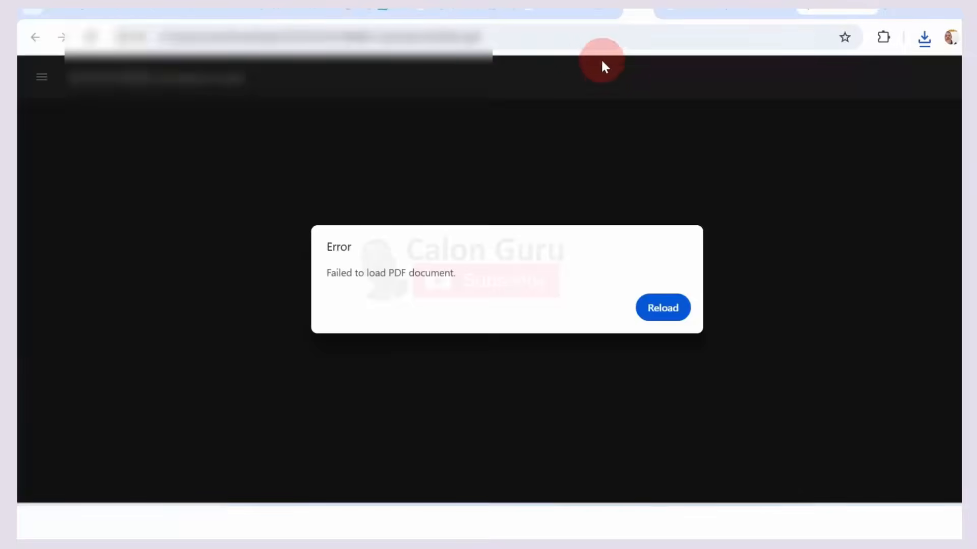
# Step: Open the account card PDF from the Downloads folder in Edge and retry refreshing it
pyautogui.click(580, 9)
pyautogui.click(269, 147)
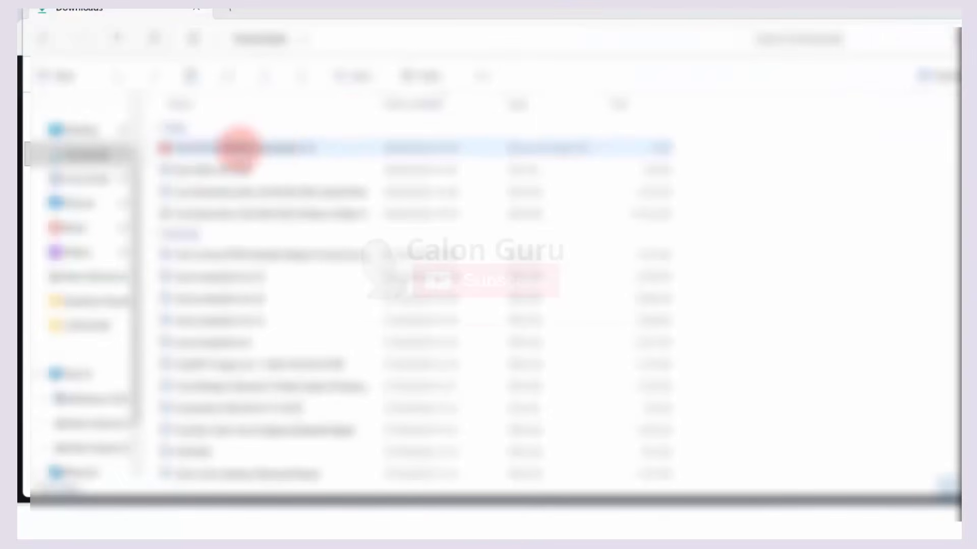
pyautogui.doubleClick(234, 148)
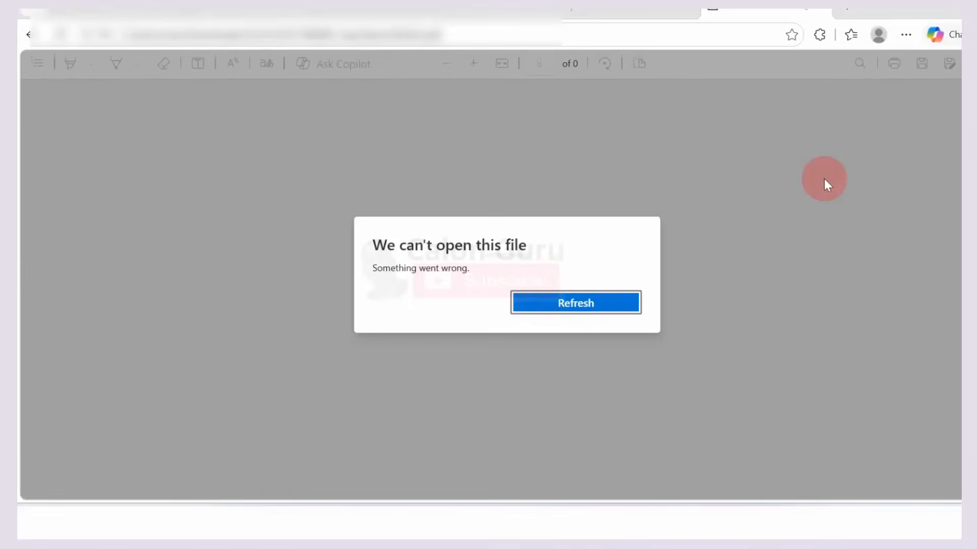
pyautogui.click(537, 304)
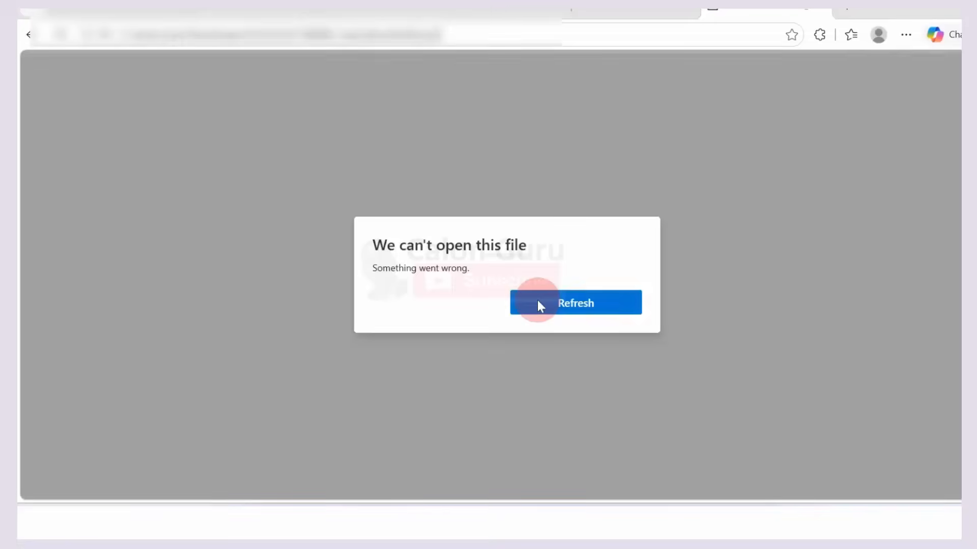
pyautogui.click(539, 304)
pyautogui.click(537, 301)
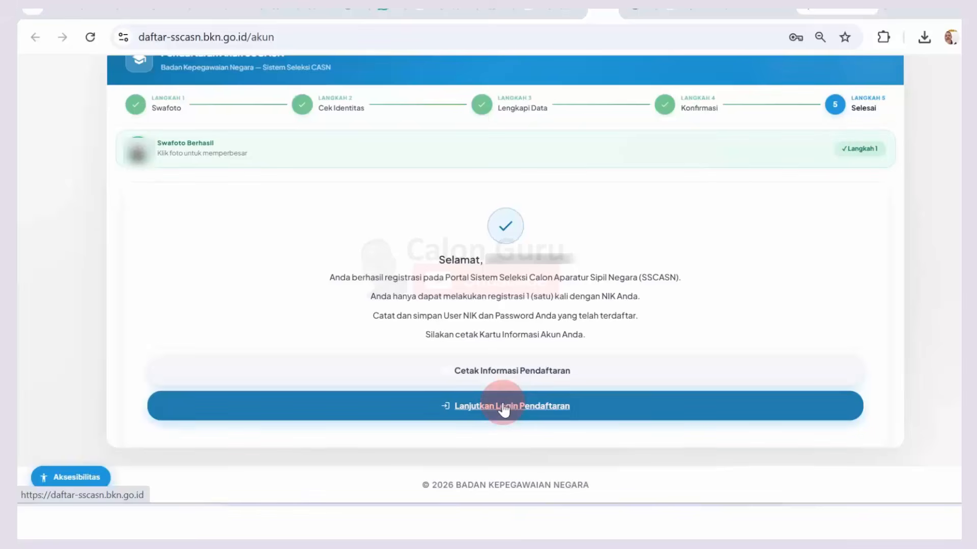
# Step: Log in via Lanjutkan Login Pendaftaran with the prefilled NIK and password plus the CAPTCHA code
pyautogui.click(516, 410)
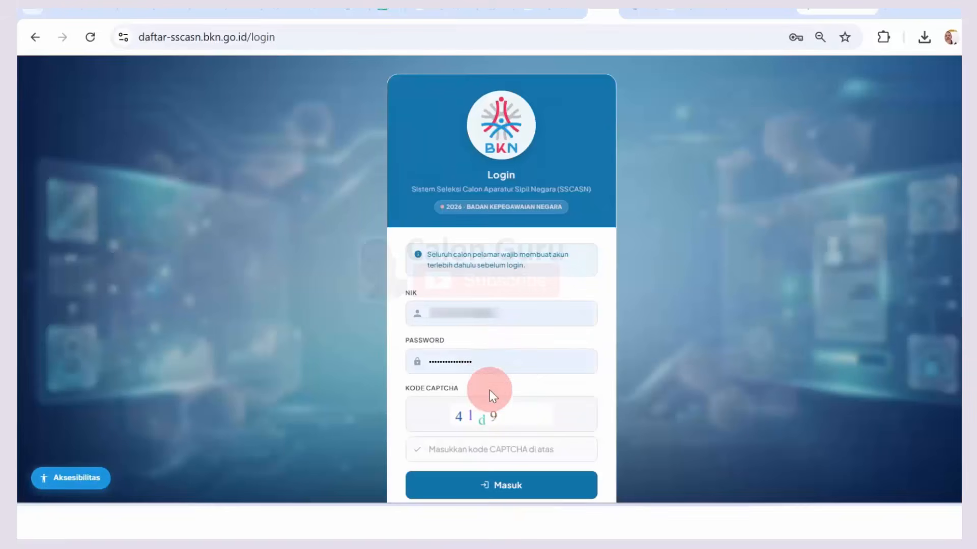
pyautogui.moveTo(505, 366); pyautogui.dragTo(391, 367)
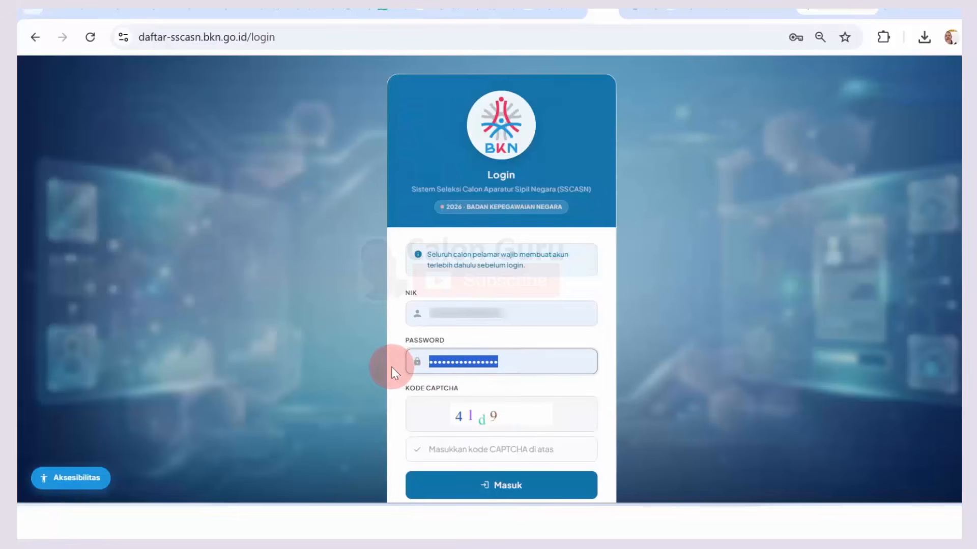
pyautogui.click(473, 447)
pyautogui.write('4')
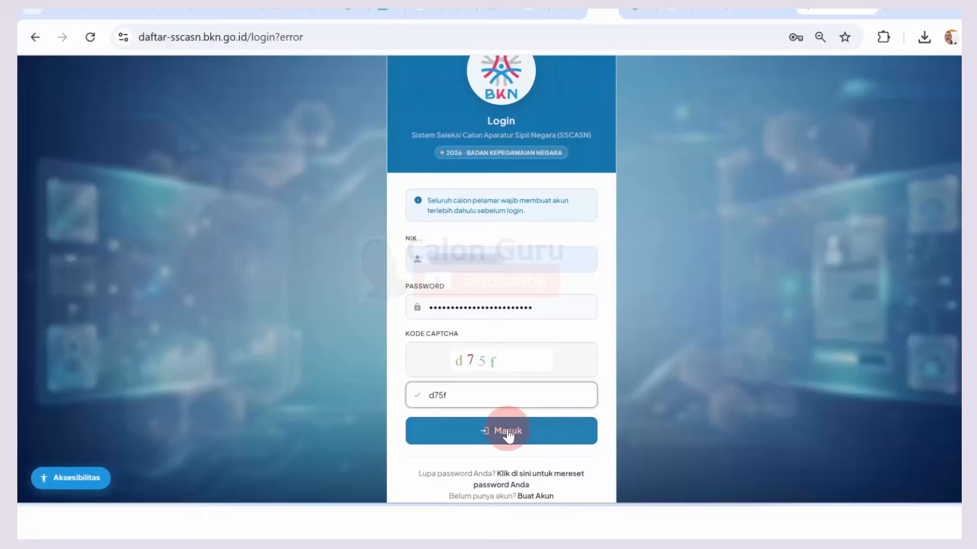
pyautogui.click(507, 433)
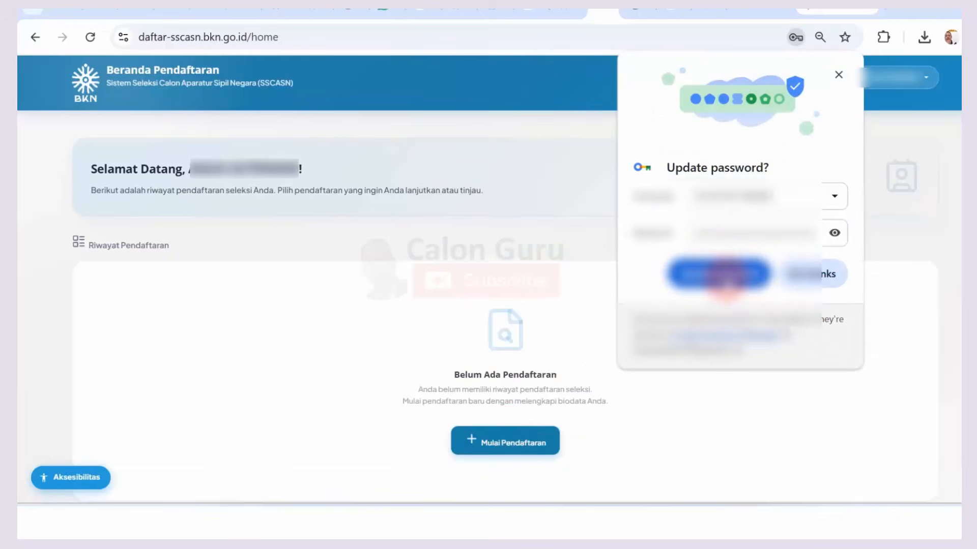
# Step: Close Chrome's update-password bubble and read the Belum Ada Pendaftaran message
pyautogui.click(726, 278)
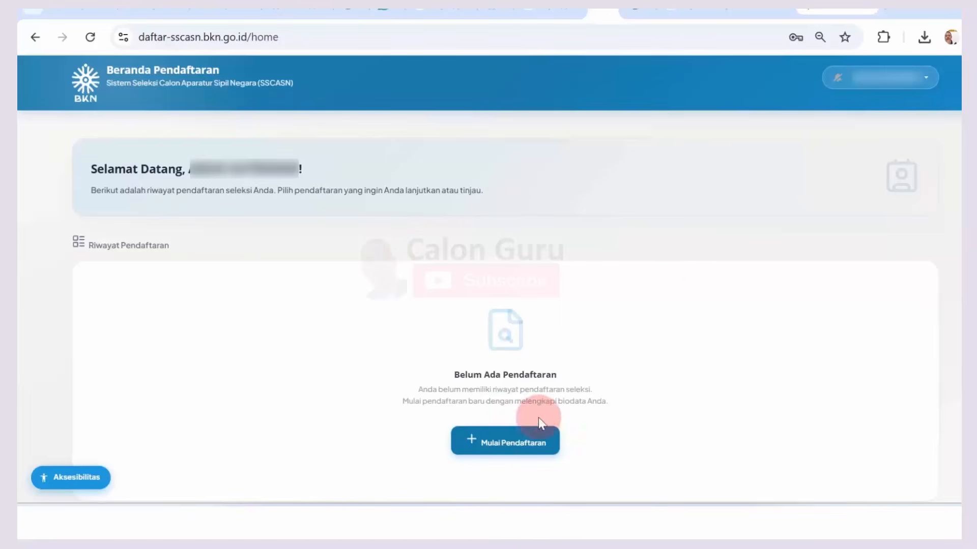
pyautogui.moveTo(457, 376); pyautogui.dragTo(570, 385)
pyautogui.click(471, 385)
pyautogui.click(570, 385)
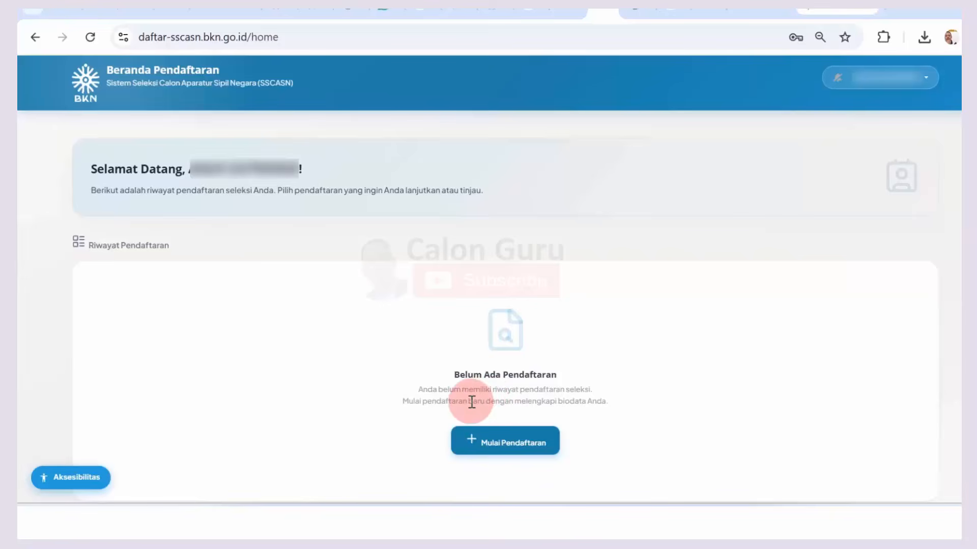